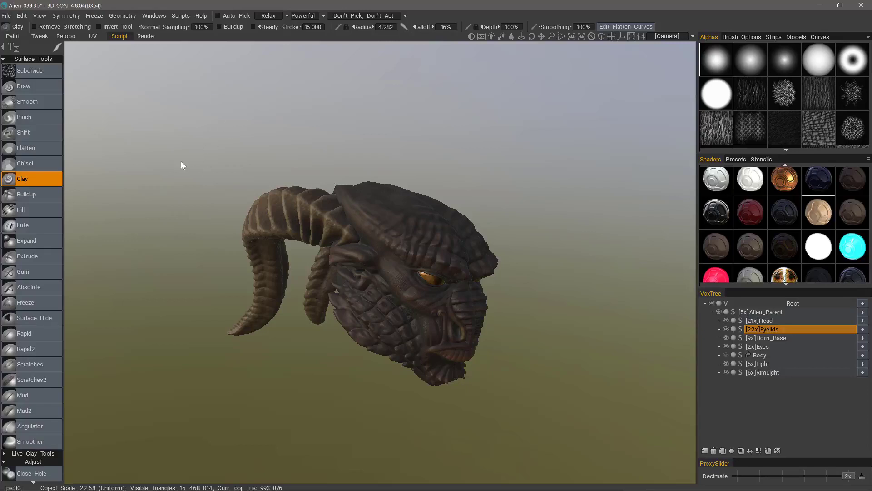
Step: Switch to the Render workspace and apply a pale tan skin shader from the library to the Head layer
{"action": "left_click", "coordinate": [147, 36]}
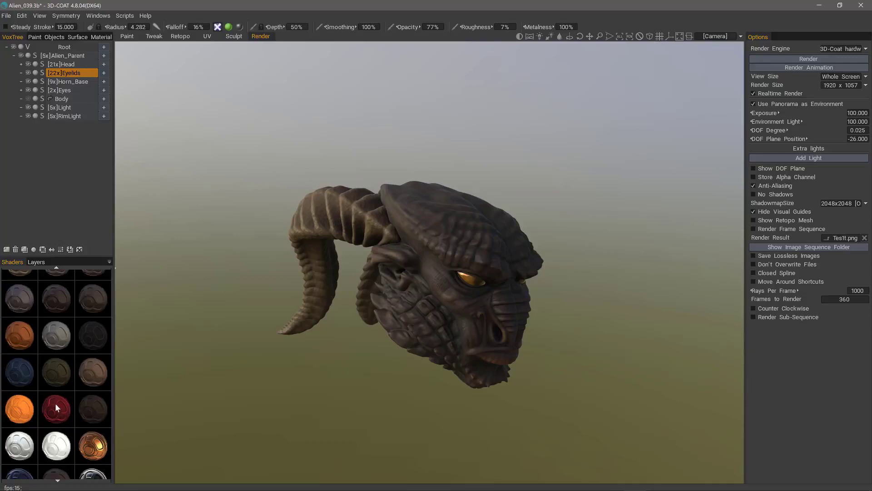
{"action": "scroll", "coordinate": [56, 407], "scroll_direction": "up", "scroll_amount": 5}
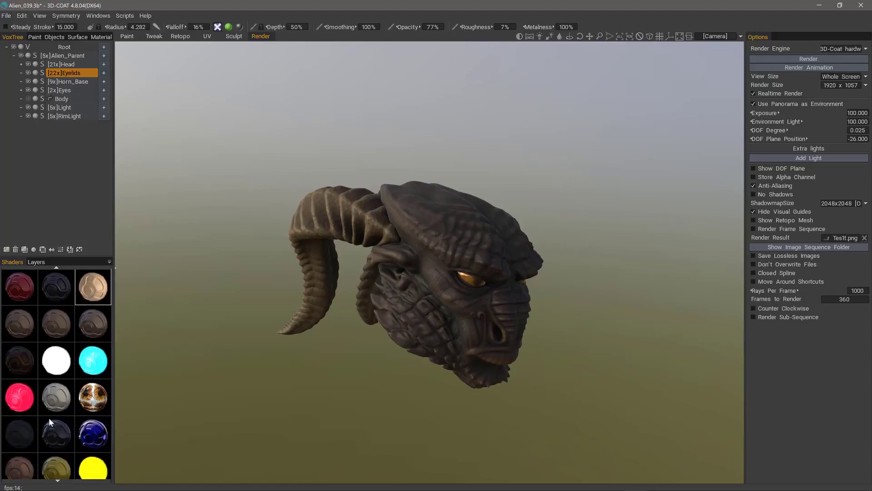
{"action": "scroll", "coordinate": [48, 418], "scroll_direction": "down", "scroll_amount": 8}
{"action": "scroll", "coordinate": [44, 417], "scroll_direction": "down", "scroll_amount": 1}
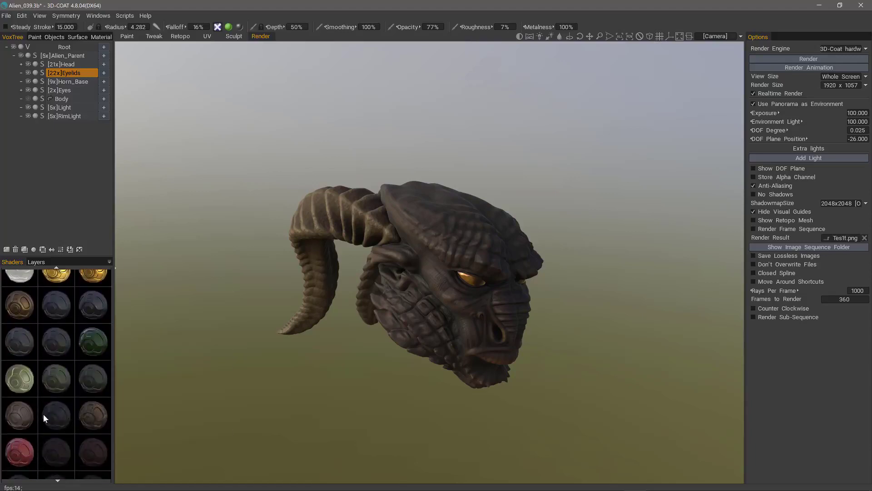
{"action": "scroll", "coordinate": [55, 374], "scroll_direction": "down", "scroll_amount": 6}
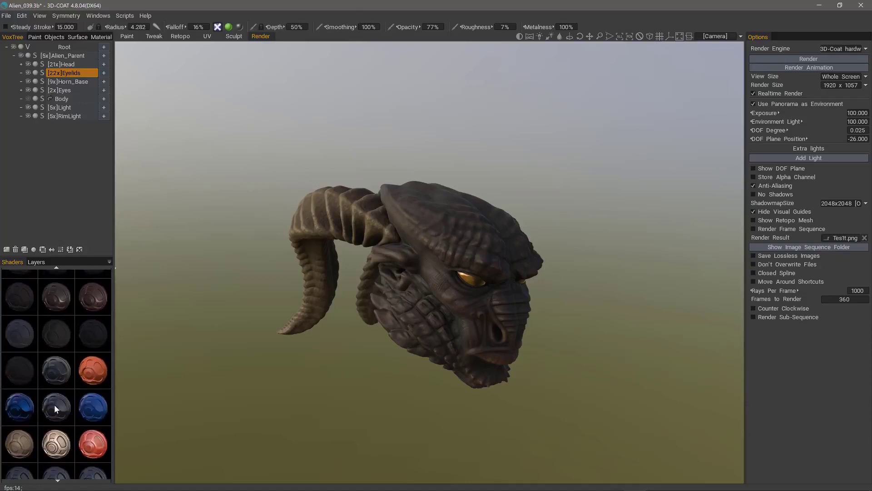
{"action": "scroll", "coordinate": [59, 367], "scroll_direction": "down", "scroll_amount": 6}
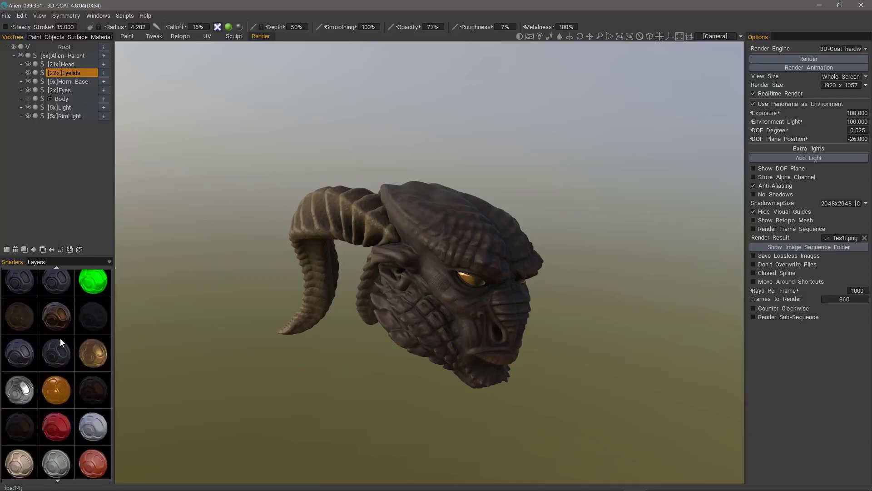
{"action": "scroll", "coordinate": [54, 391], "scroll_direction": "down", "scroll_amount": 6}
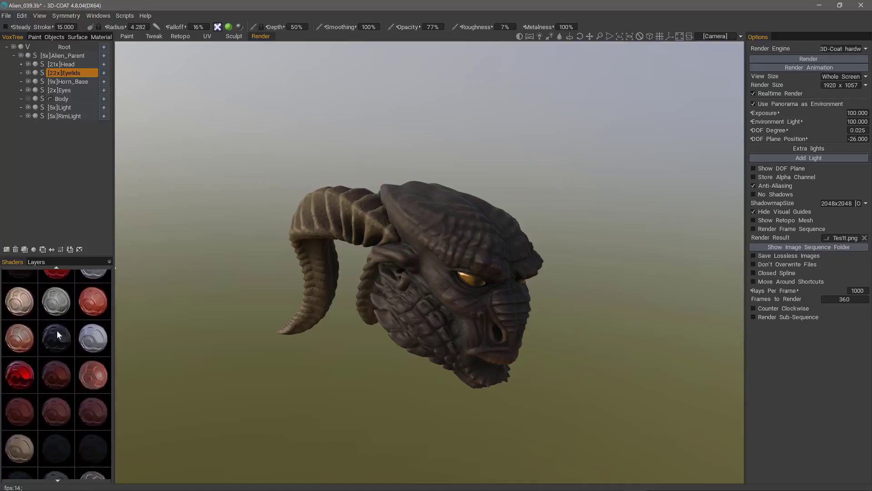
{"action": "scroll", "coordinate": [66, 401], "scroll_direction": "down", "scroll_amount": 6}
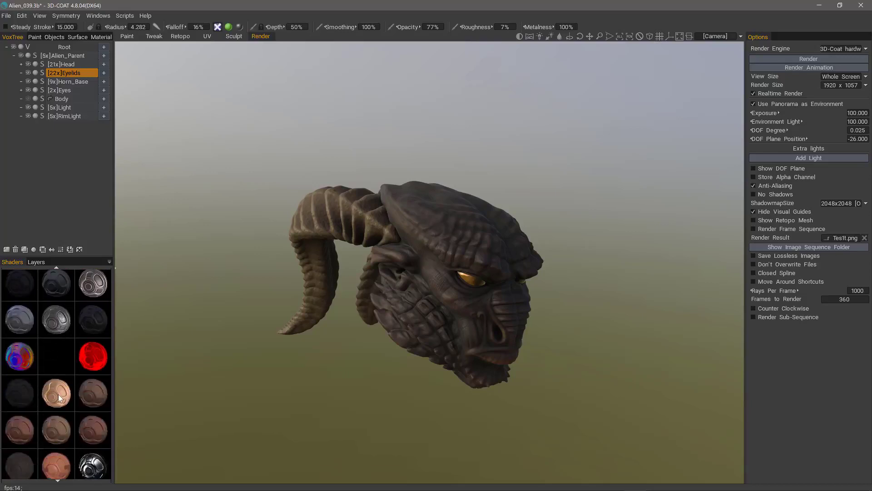
{"action": "mouse_move", "coordinate": [58, 394]}
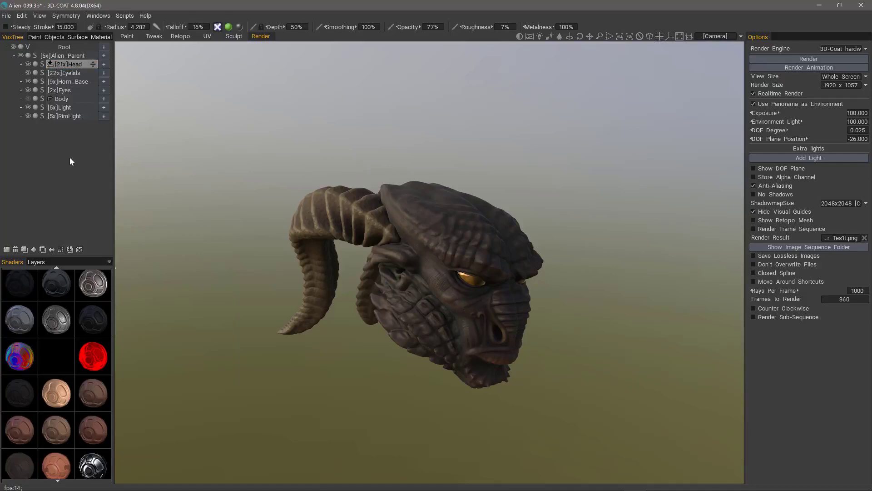
{"action": "left_click", "coordinate": [56, 393]}
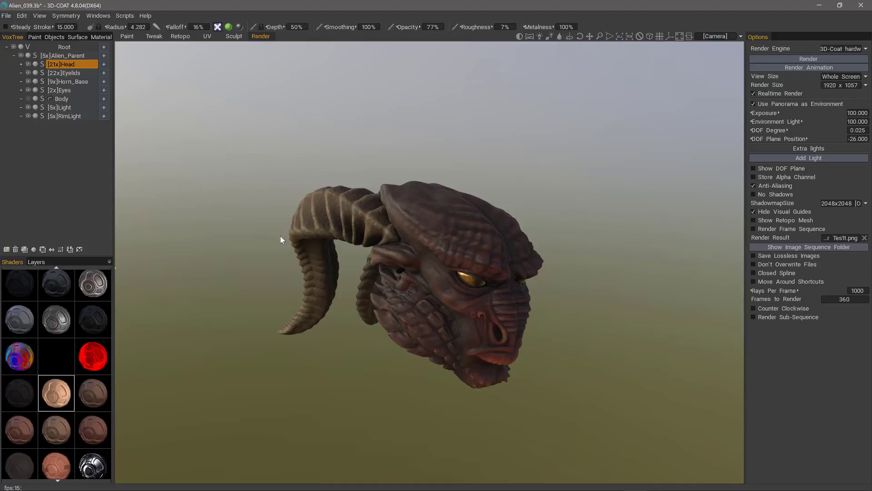
Step: Try the salmon skin shader on the Head layer, and replace it with the Skin5 shader
{"action": "right_click", "coordinate": [57, 397]}
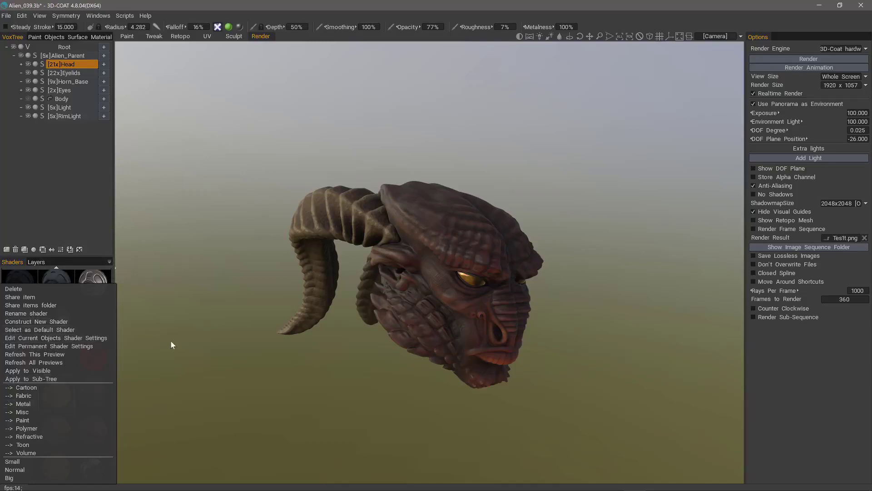
{"action": "left_click", "coordinate": [194, 377]}
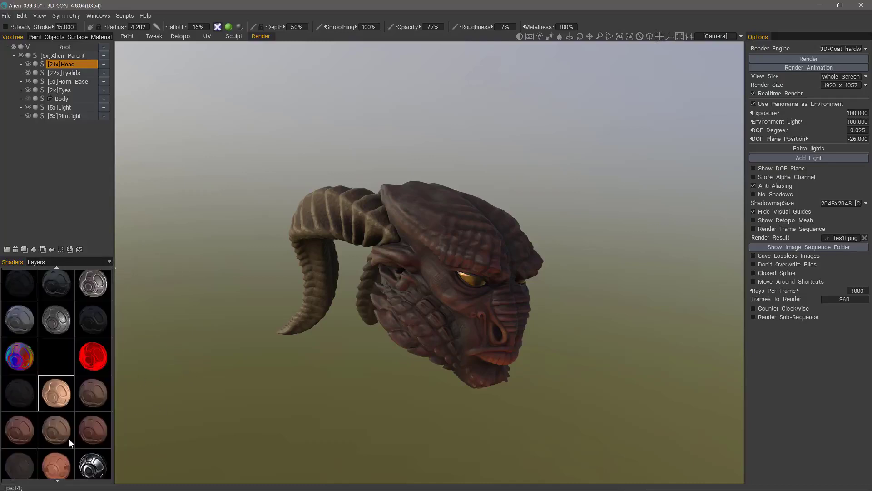
{"action": "left_click", "coordinate": [58, 474]}
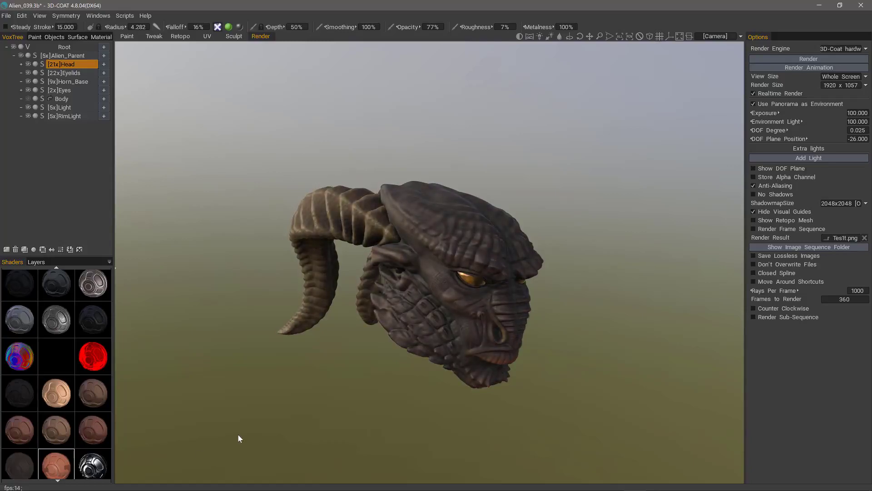
{"action": "left_click", "coordinate": [88, 431]}
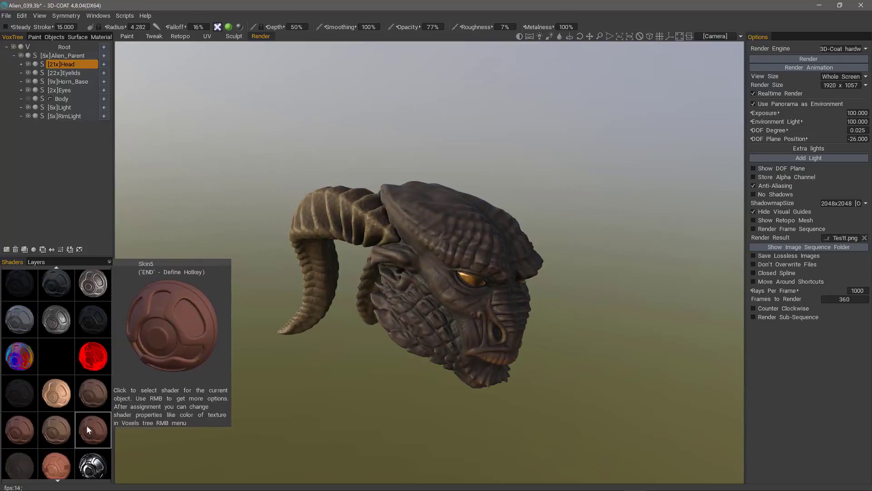
Step: Edit the Head object's current shader settings, setting the main color to salmon red with hue 11.412, saturation 56% and lightness 78%
{"action": "right_click", "coordinate": [87, 426]}
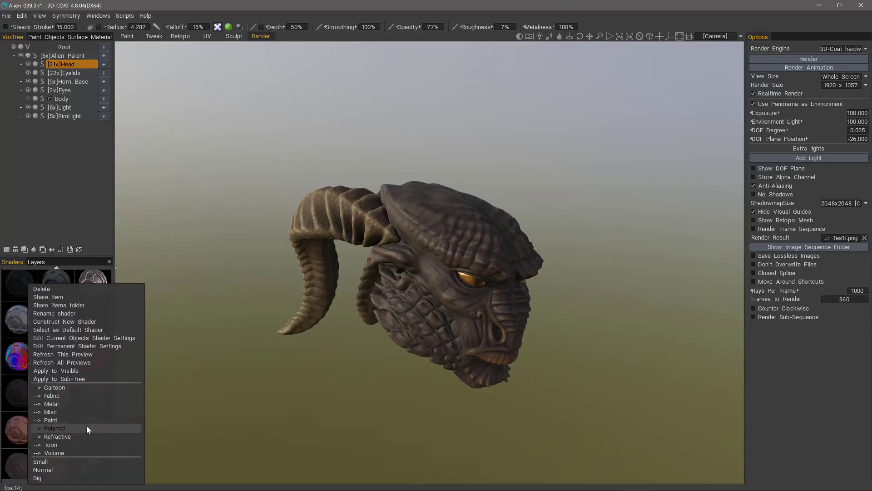
{"action": "left_click", "coordinate": [127, 337]}
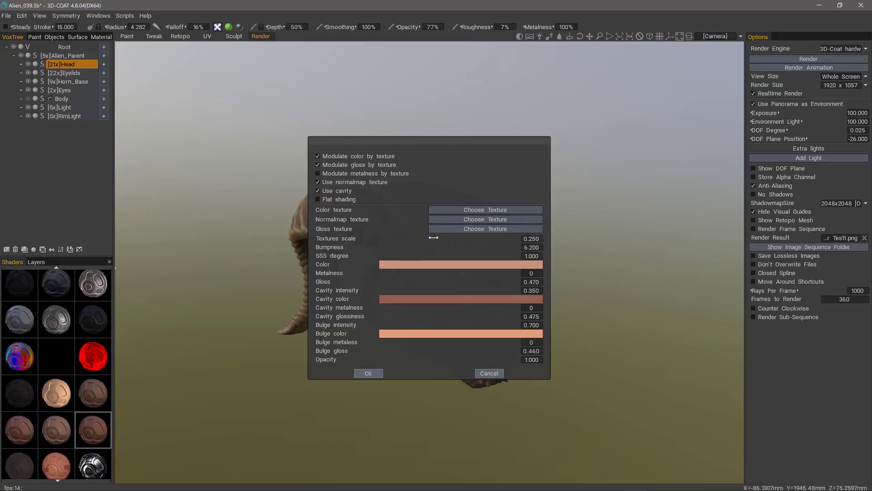
{"action": "left_click_drag", "start_coordinate": [432, 139], "coordinate": [251, 89]}
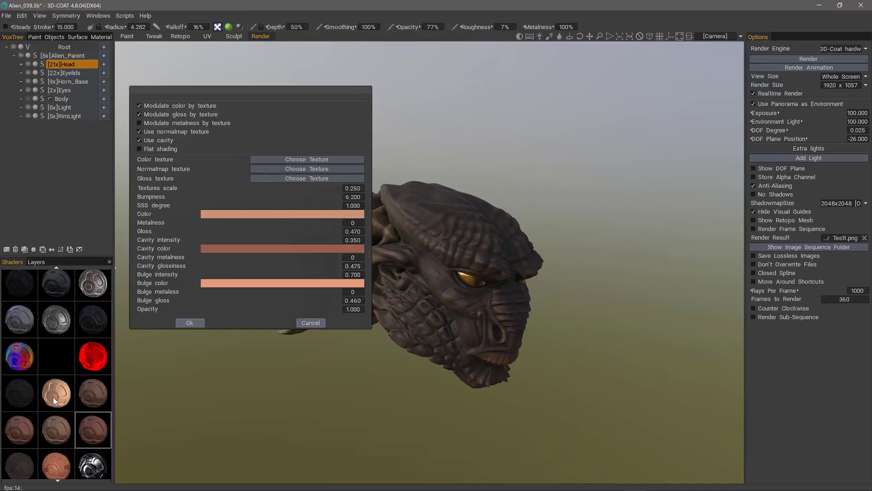
{"action": "left_click", "coordinate": [279, 216]}
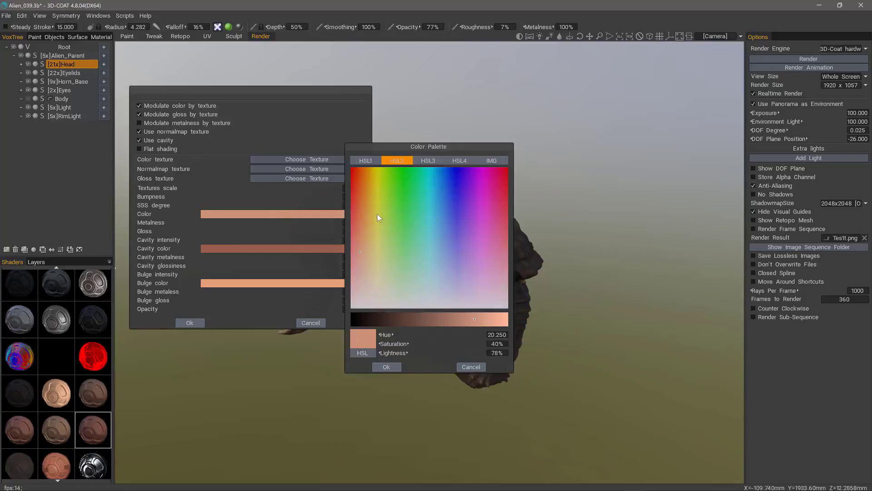
{"action": "left_click", "coordinate": [356, 230]}
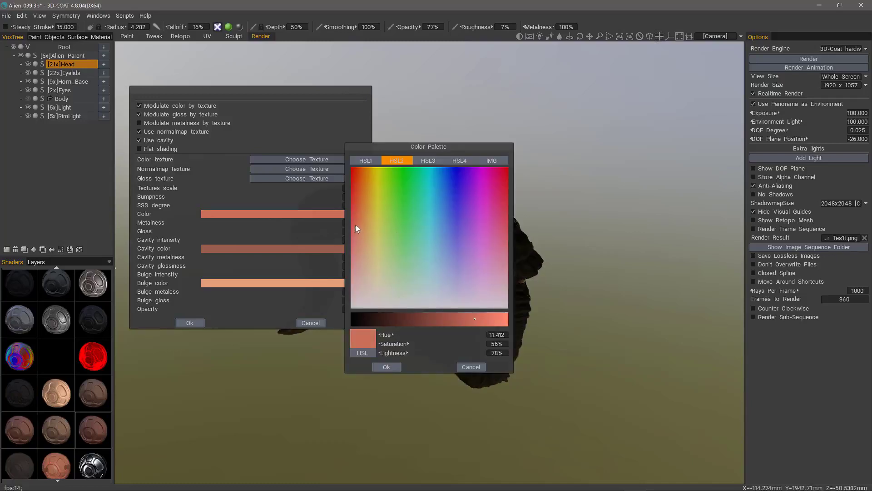
{"action": "left_click", "coordinate": [379, 366]}
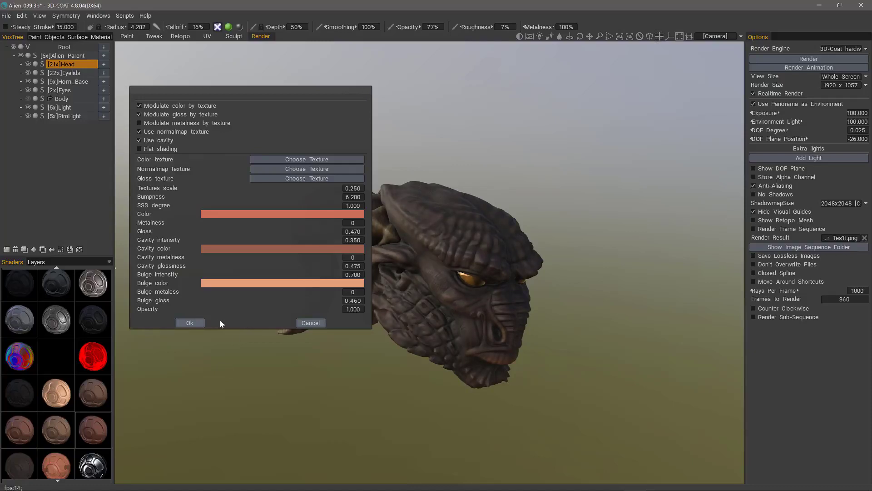
{"action": "left_click", "coordinate": [189, 323]}
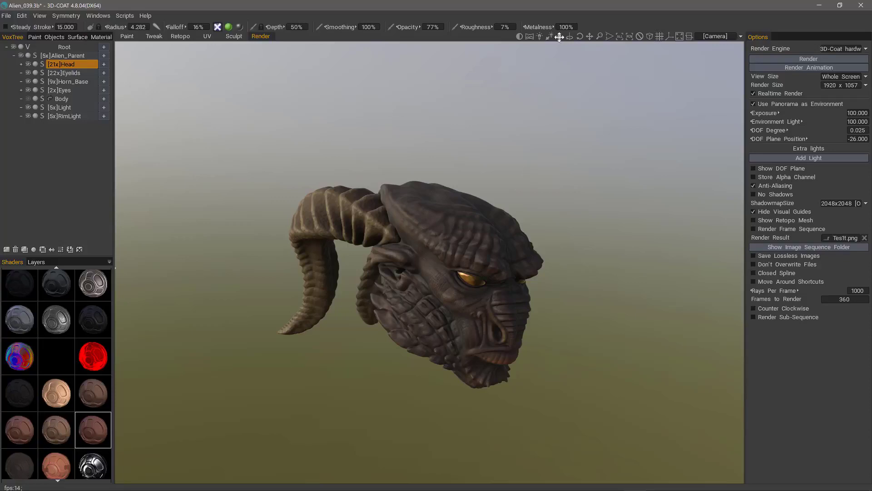
Step: Sharpen the blurred background panorama and rotate it so the bright sun glow sits behind the horns
{"action": "left_click_drag", "start_coordinate": [553, 37], "coordinate": [464, 44]}
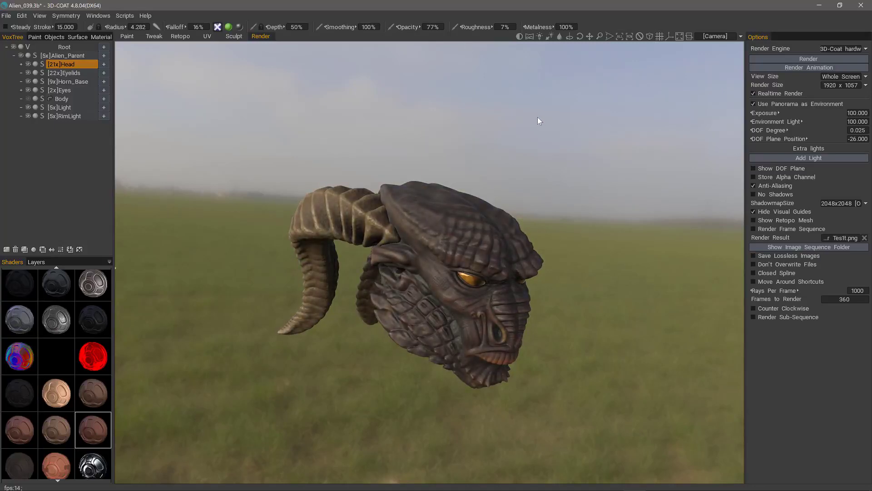
{"action": "mouse_move", "coordinate": [543, 40]}
{"action": "left_mouse_down"}
{"action": "mouse_move", "coordinate": [507, 43]}
{"action": "mouse_move", "coordinate": [593, 67]}
{"action": "mouse_move", "coordinate": [617, 85]}
{"action": "mouse_move", "coordinate": [517, 58]}
{"action": "mouse_move", "coordinate": [460, 165]}
{"action": "left_mouse_up"}
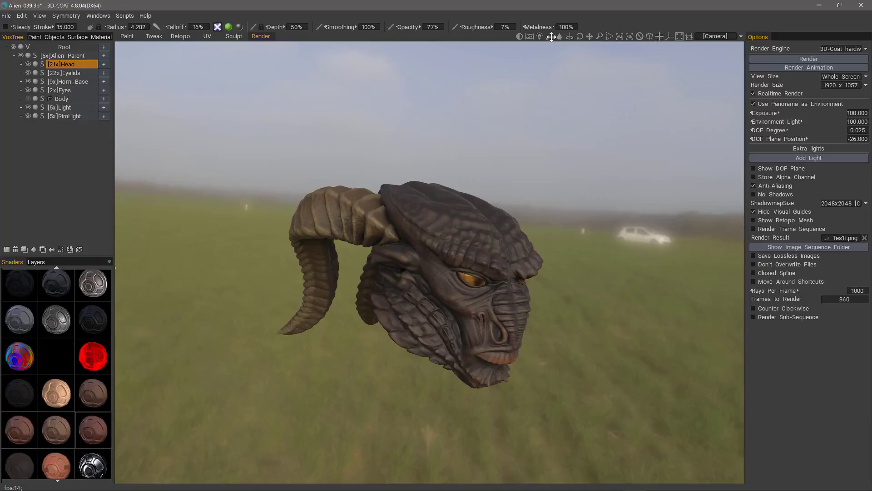
{"action": "left_click_drag", "start_coordinate": [550, 36], "coordinate": [609, 61]}
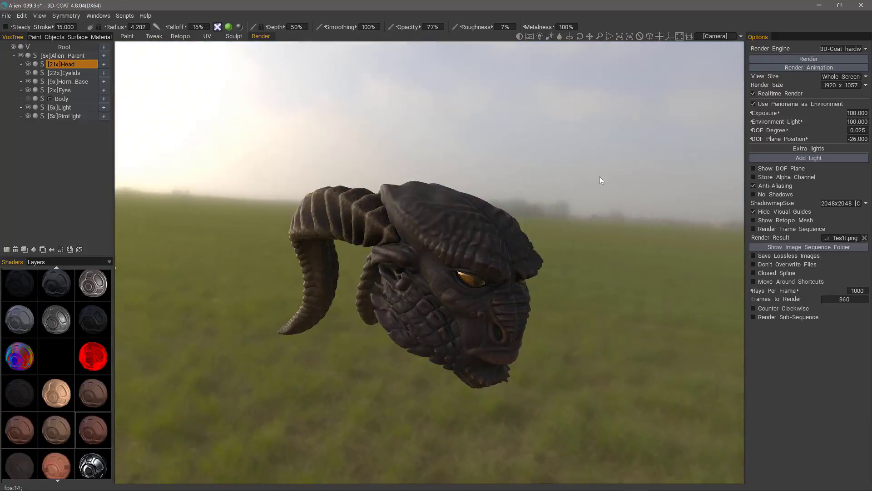
Step: Add an extra light and set its rotation angle to 37.8 with Realtime Render turned off
{"action": "left_click", "coordinate": [810, 158]}
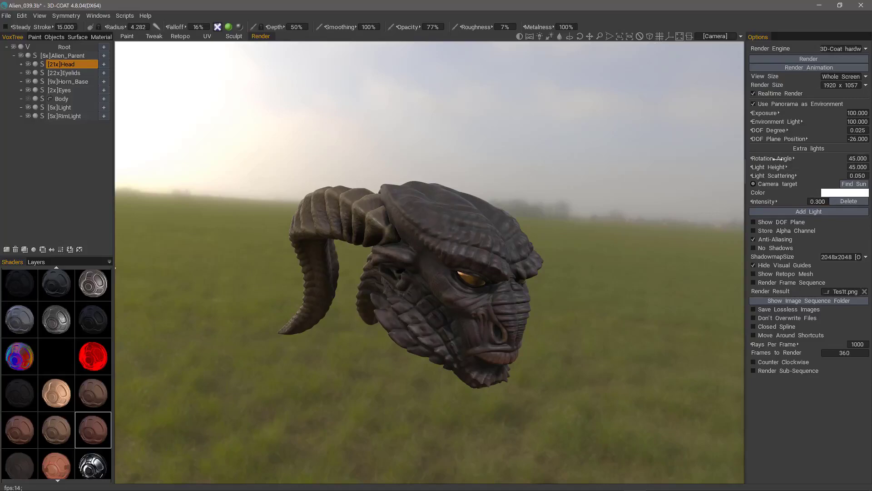
{"action": "mouse_move", "coordinate": [775, 158]}
{"action": "left_mouse_down"}
{"action": "mouse_move", "coordinate": [748, 159]}
{"action": "mouse_move", "coordinate": [785, 159]}
{"action": "mouse_move", "coordinate": [762, 159]}
{"action": "left_mouse_up"}
{"action": "left_click", "coordinate": [753, 94]}
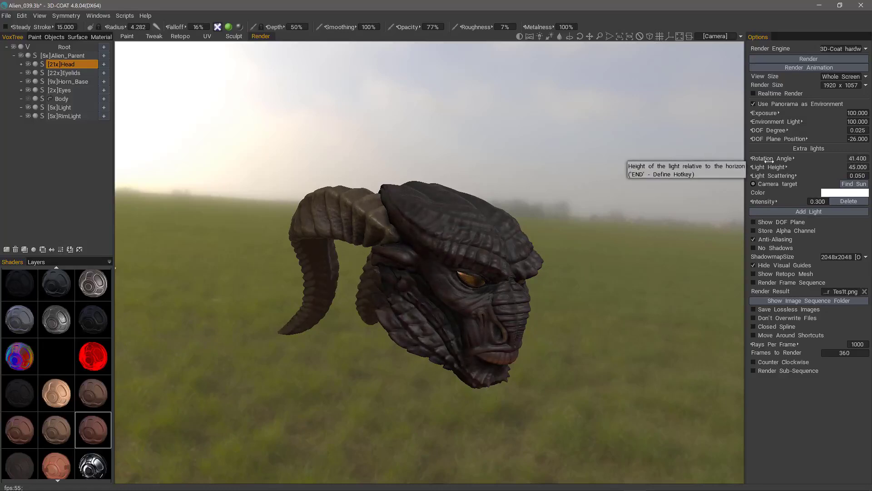
{"action": "left_click_drag", "start_coordinate": [767, 161], "coordinate": [769, 161]}
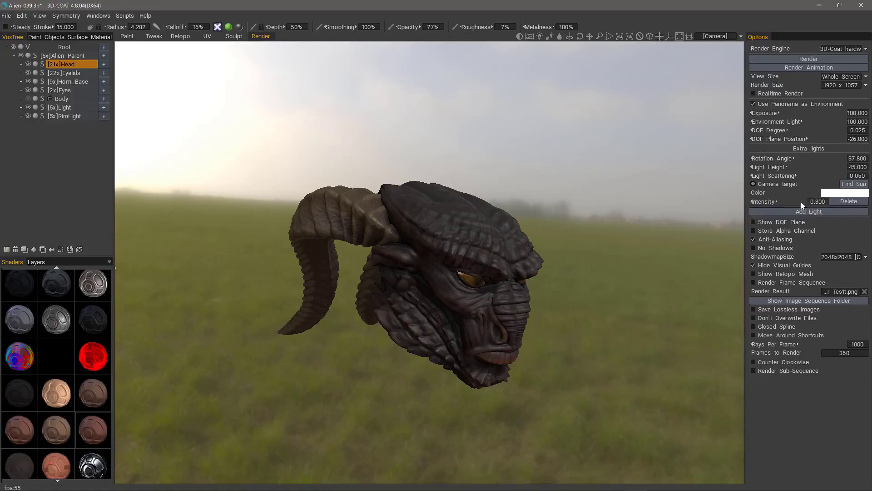
Step: Match the extra light to the panorama's sun and set its rotation angle to -175, toggling Realtime Render to compare
{"action": "left_click", "coordinate": [854, 184]}
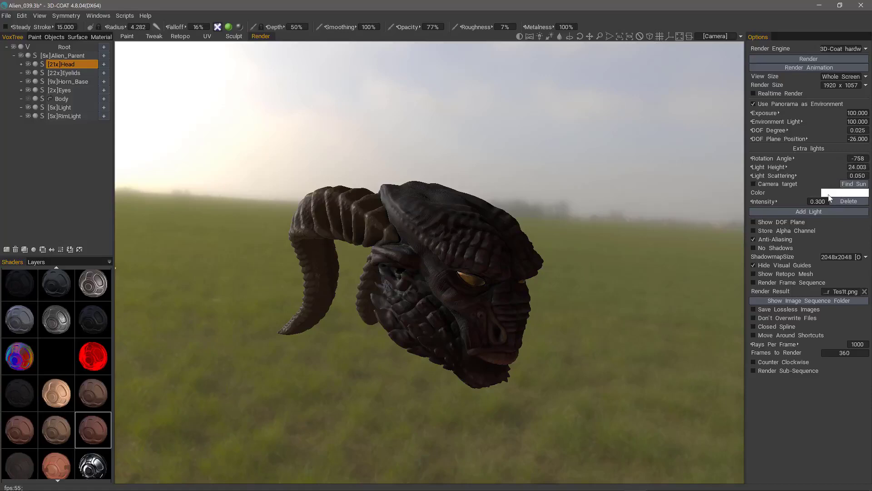
{"action": "left_click_drag", "start_coordinate": [817, 157], "coordinate": [757, 159]}
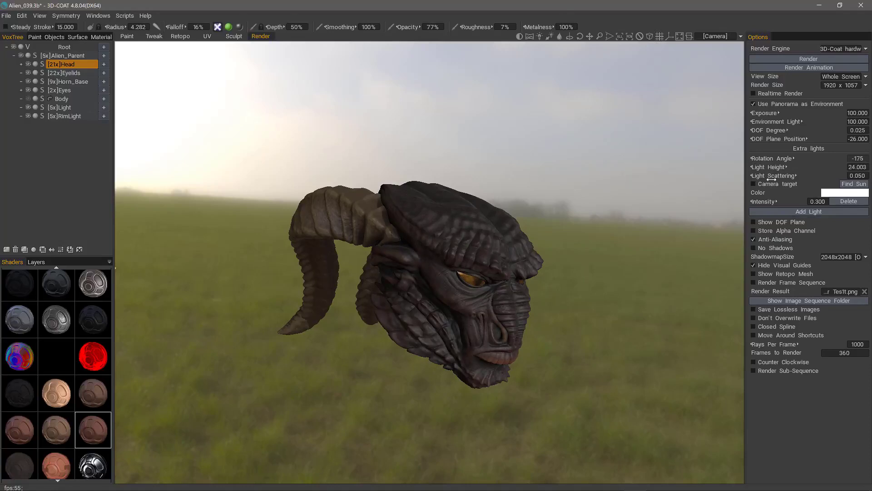
{"action": "left_click", "coordinate": [753, 94]}
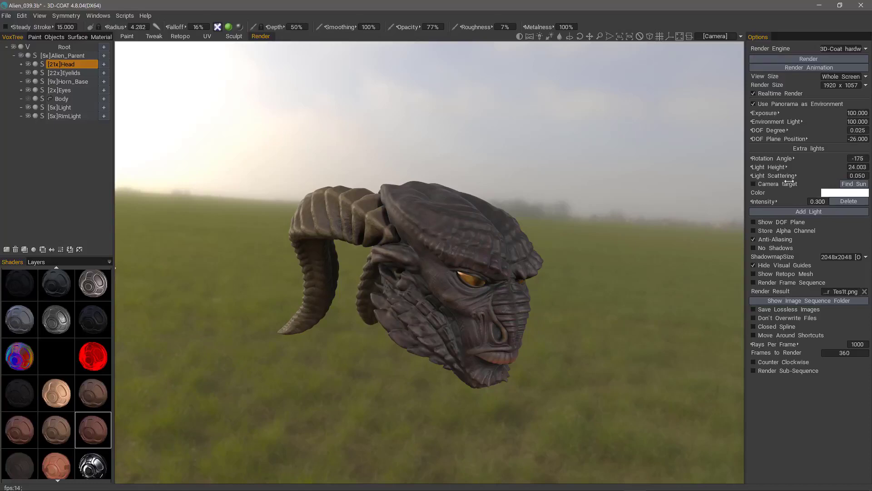
{"action": "left_click", "coordinate": [753, 94]}
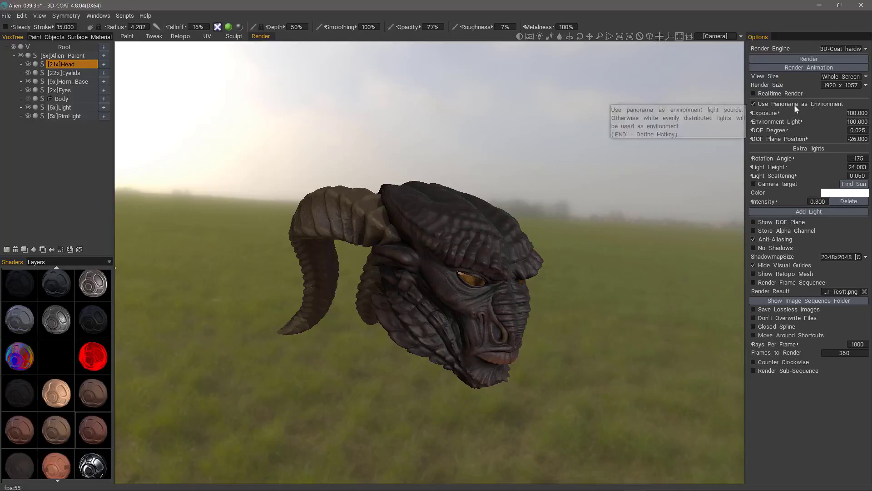
Step: Set the exposure to 103 and the environment light to 100, with Realtime Render on
{"action": "mouse_move", "coordinate": [784, 113]}
{"action": "left_mouse_down"}
{"action": "mouse_move", "coordinate": [801, 114]}
{"action": "mouse_move", "coordinate": [786, 113]}
{"action": "left_mouse_up"}
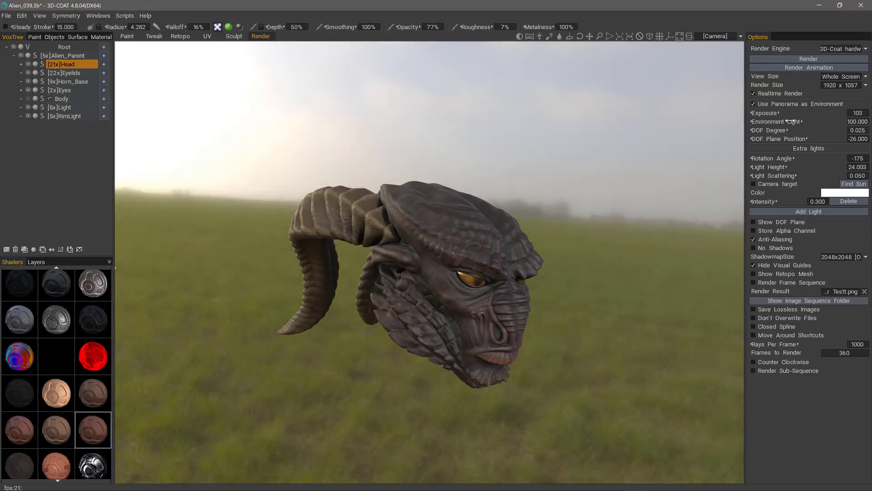
{"action": "left_click_drag", "start_coordinate": [794, 121], "coordinate": [658, 138]}
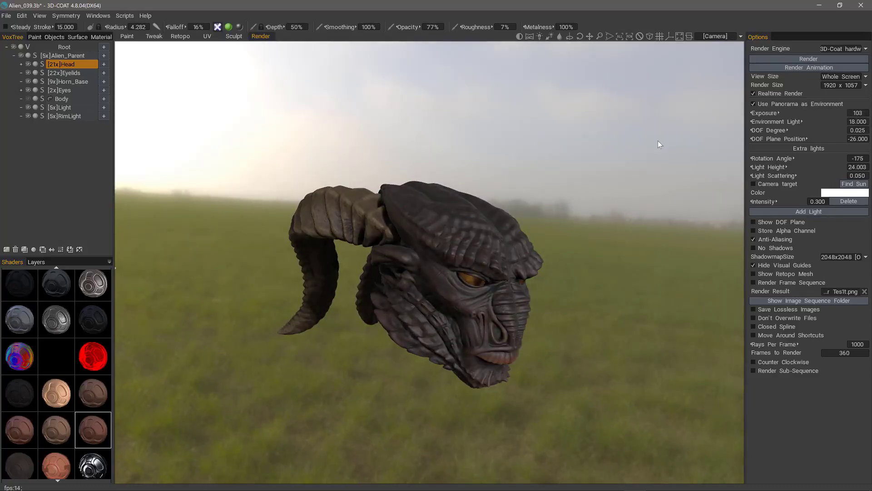
{"action": "left_click", "coordinate": [861, 122]}
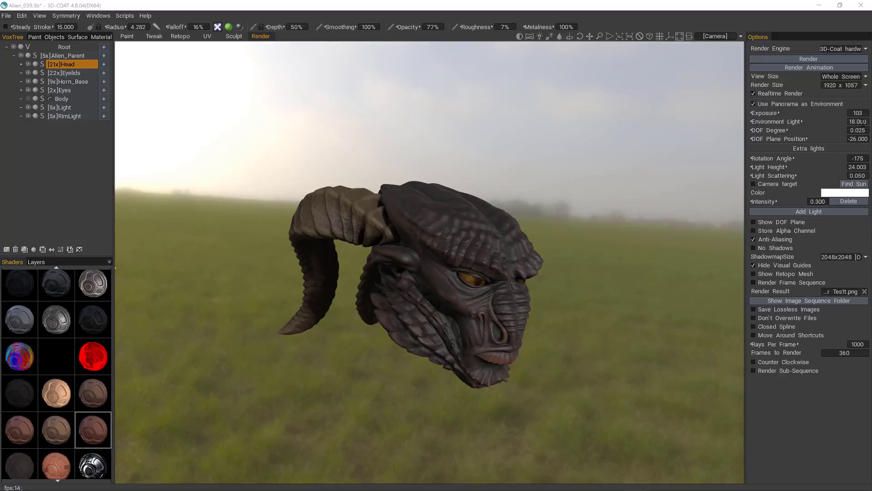
{"action": "type", "text": "100"}
{"action": "key", "text": "Return"}
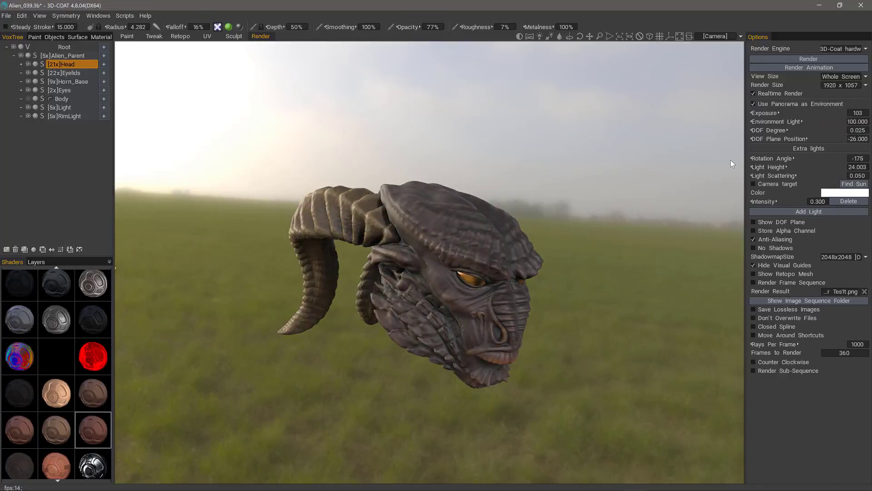
Step: Set the extra light's intensity to 0.2
{"action": "left_click", "coordinate": [822, 202]}
{"action": "type", "text": "0.2"}
{"action": "key", "text": "Return"}
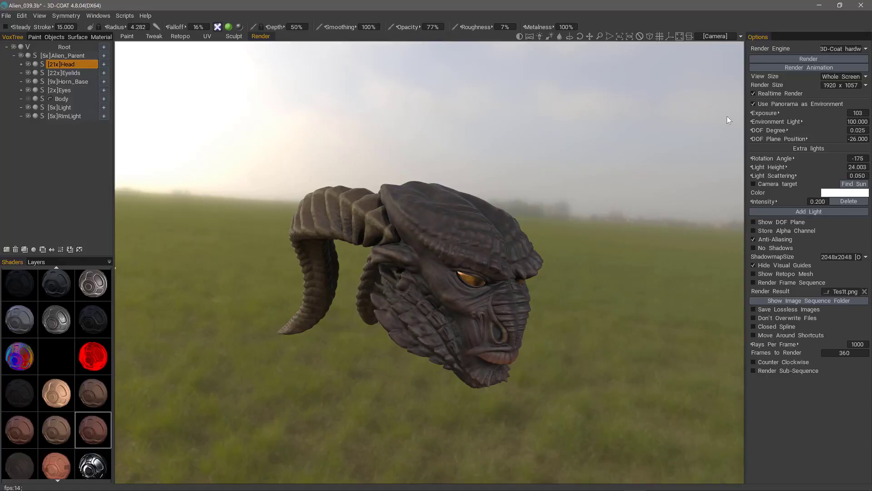
Step: Change the extra light's color from the palette to a bright green
{"action": "left_click", "coordinate": [753, 94]}
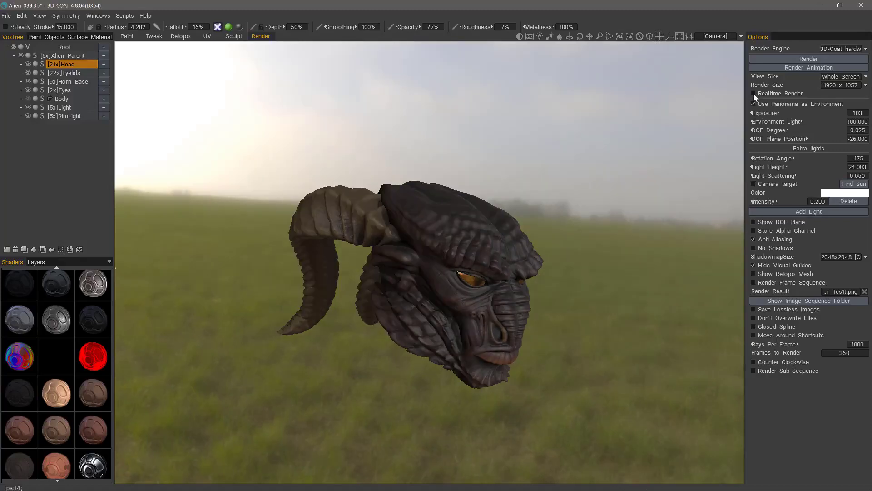
{"action": "left_click", "coordinate": [844, 193]}
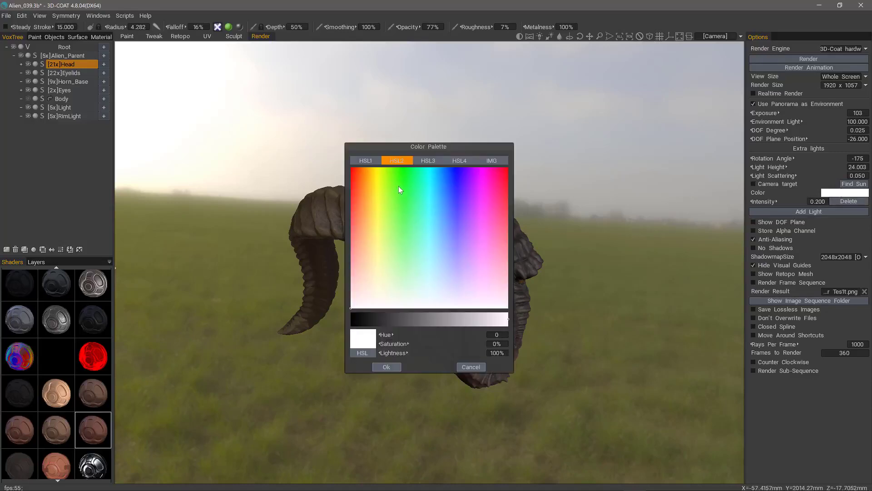
{"action": "left_click", "coordinate": [399, 210]}
{"action": "left_click", "coordinate": [382, 368]}
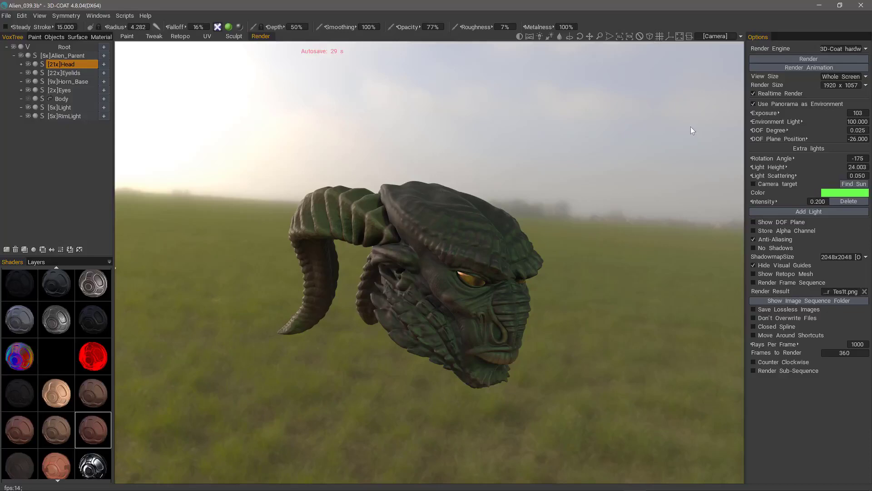
Step: Delete the green extra light, compare the head with Realtime Render on and off, and rotate the panorama to relight the face
{"action": "left_click", "coordinate": [753, 94]}
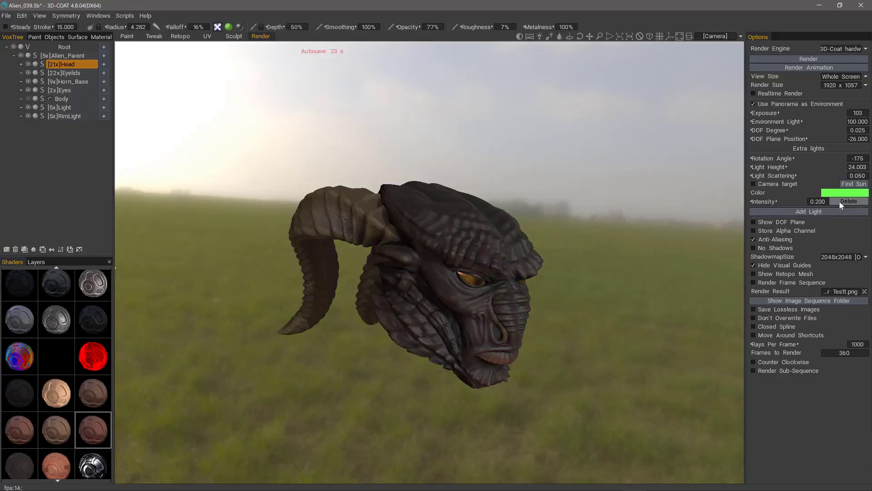
{"action": "left_click", "coordinate": [844, 201]}
{"action": "left_click", "coordinate": [752, 94]}
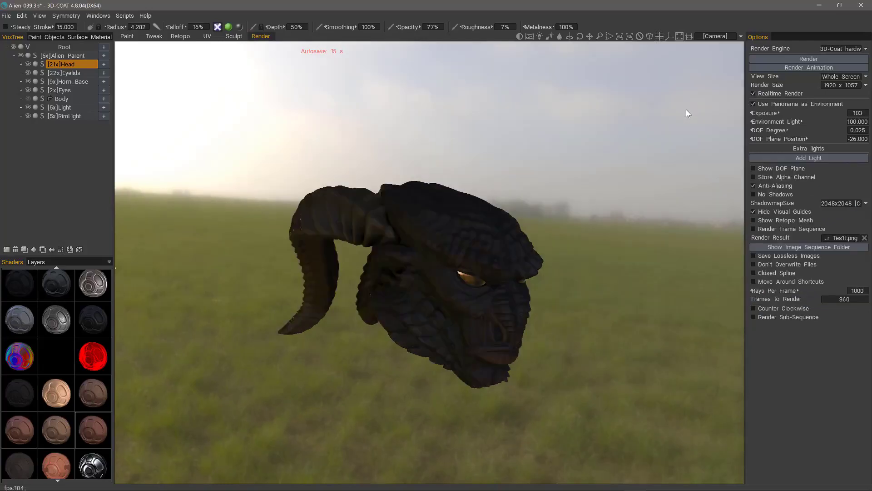
{"action": "left_click", "coordinate": [753, 93]}
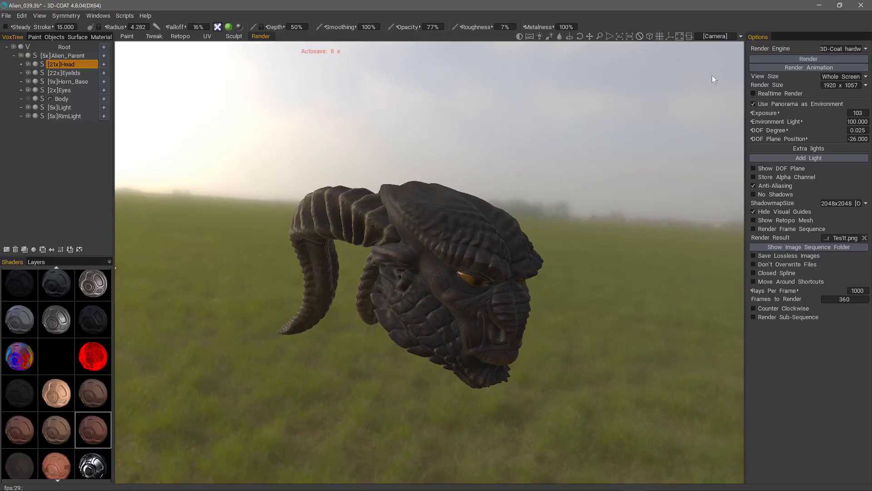
{"action": "left_click_drag", "start_coordinate": [560, 38], "coordinate": [718, 225]}
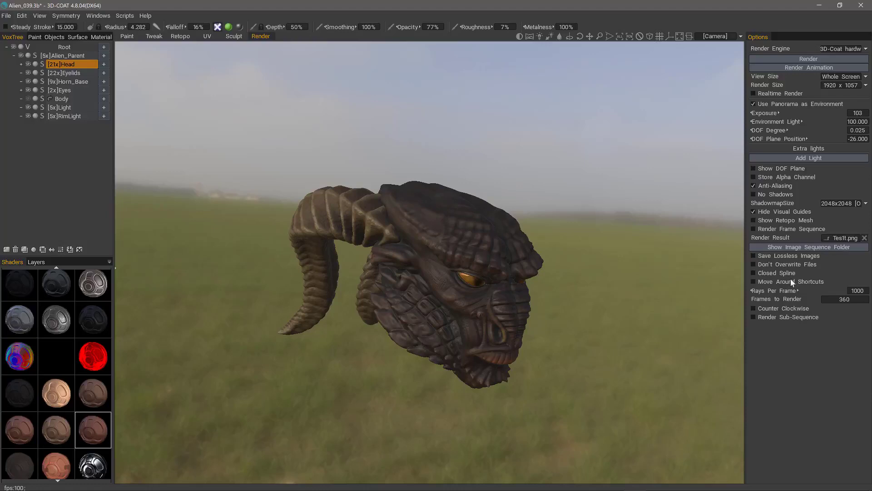
Step: Add a camera shortcut from a close-up viewpoint after moving in on the alien head
{"action": "left_click", "coordinate": [718, 38]}
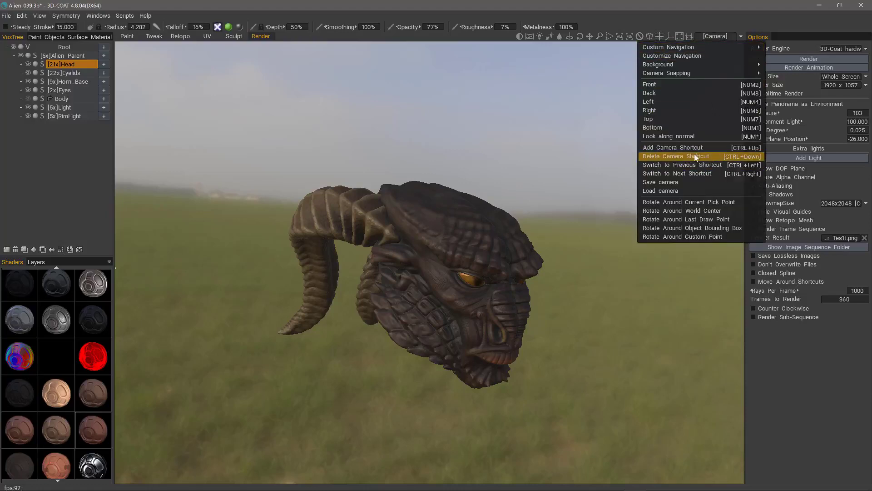
{"action": "left_click", "coordinate": [683, 147]}
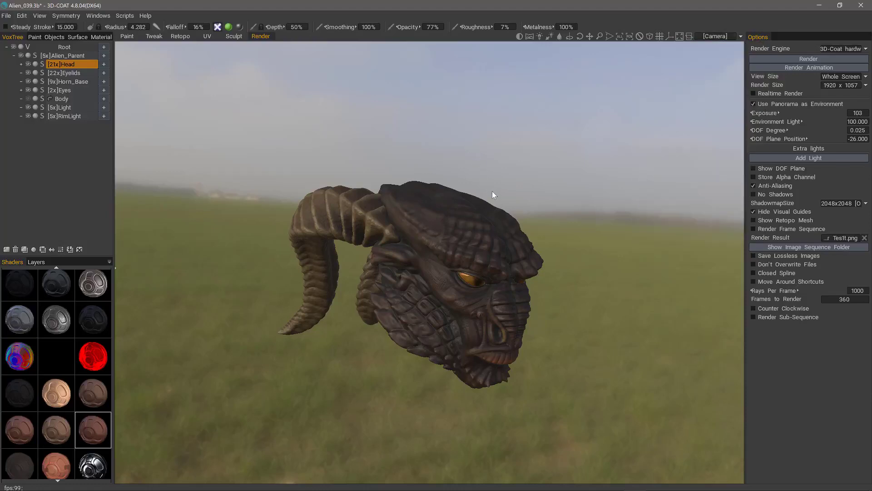
{"action": "key", "text": "ctrl+Up"}
{"action": "scroll", "coordinate": [609, 356], "scroll_direction": "down", "scroll_amount": 4}
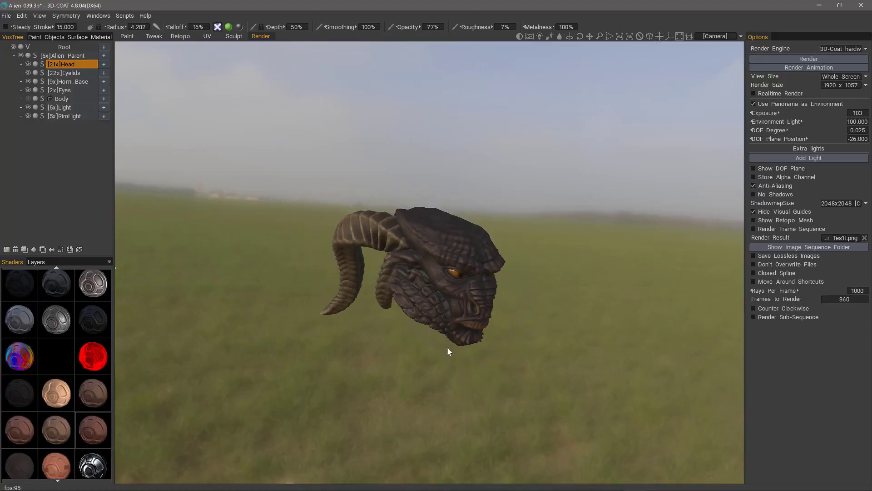
{"action": "left_click_drag", "start_coordinate": [524, 380], "coordinate": [508, 154]}
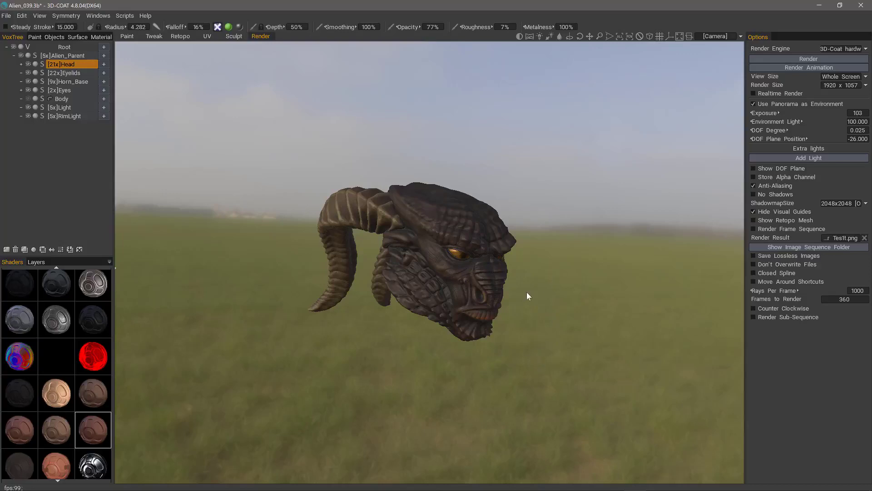
{"action": "scroll", "coordinate": [531, 301], "scroll_direction": "up", "scroll_amount": 6}
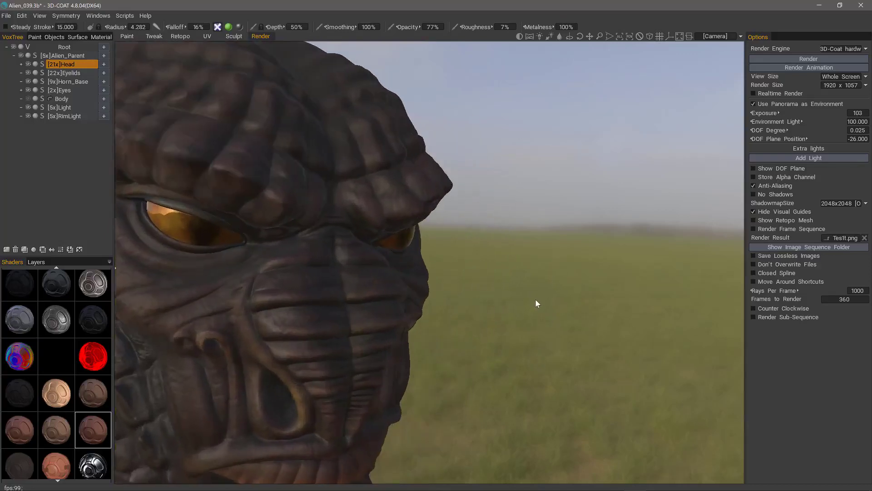
{"action": "scroll", "coordinate": [536, 299], "scroll_direction": "up", "scroll_amount": 4}
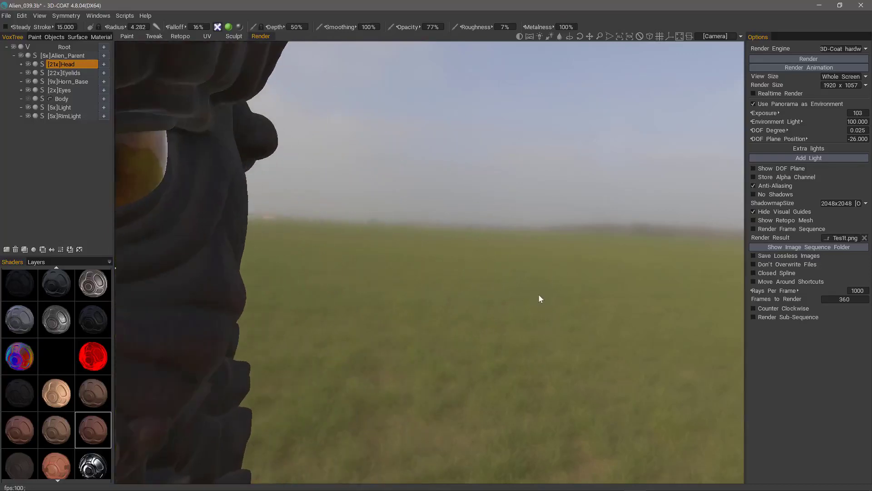
{"action": "key", "text": "ctrl+Up"}
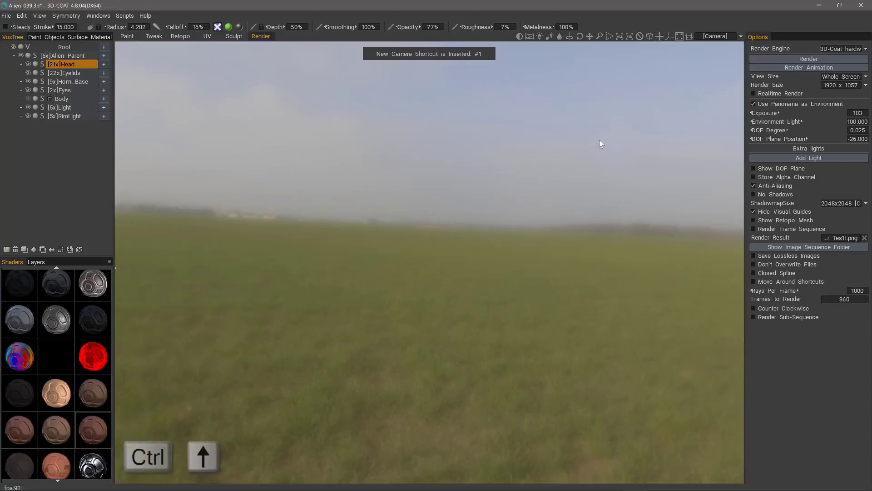
{"action": "left_click", "coordinate": [711, 37]}
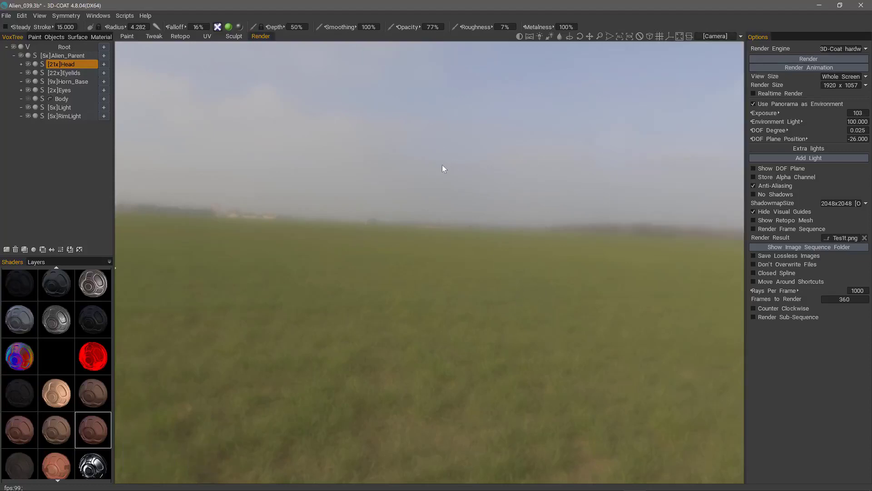
Step: Reframe the whole head and horns in a three-quarter view, render the image with anti-aliasing, and return to the viewport
{"action": "scroll", "coordinate": [550, 263], "scroll_direction": "down", "scroll_amount": 6}
{"action": "left_click_drag", "start_coordinate": [552, 263], "coordinate": [609, 260]}
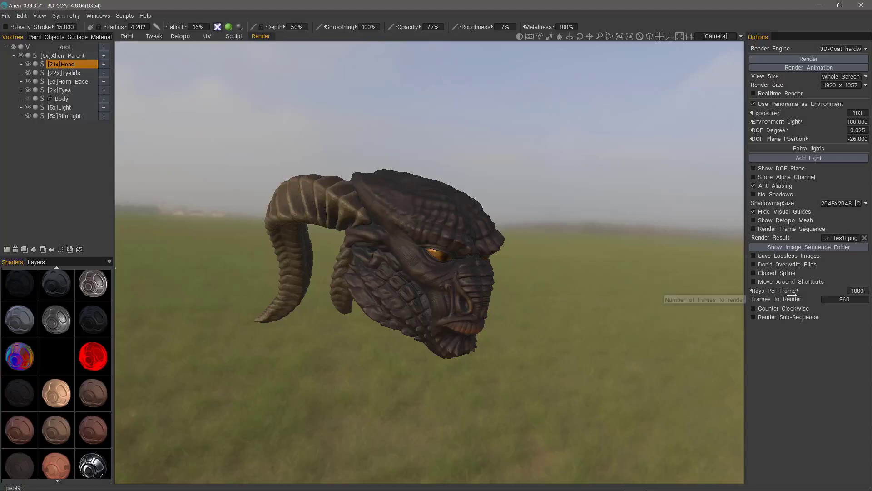
{"action": "left_click_drag", "start_coordinate": [508, 270], "coordinate": [597, 280]}
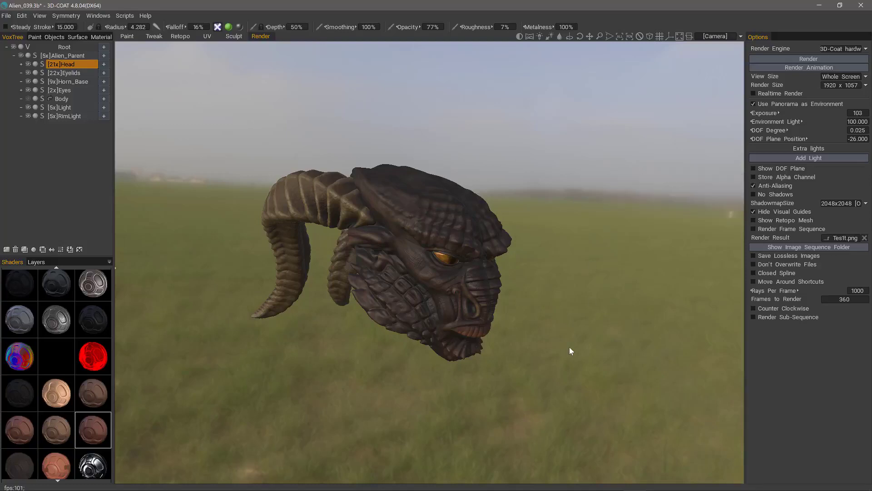
{"action": "left_click", "coordinate": [753, 186]}
{"action": "left_click", "coordinate": [810, 58]}
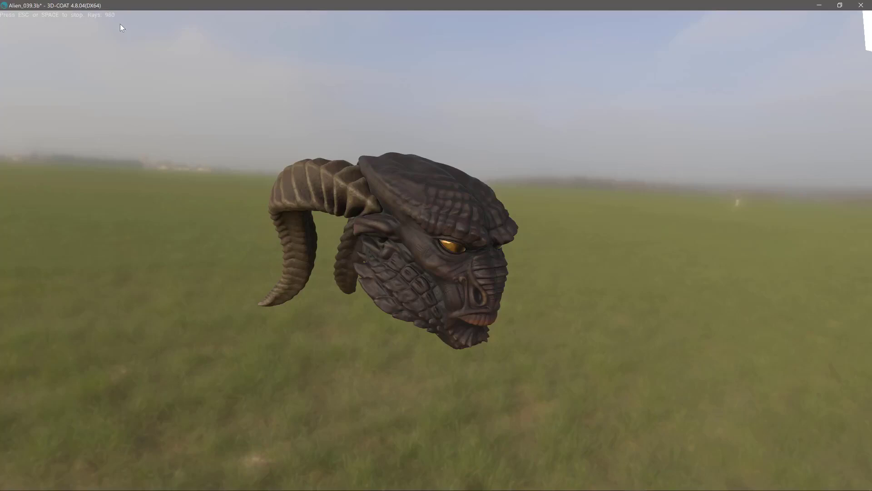
{"action": "key", "text": "Escape"}
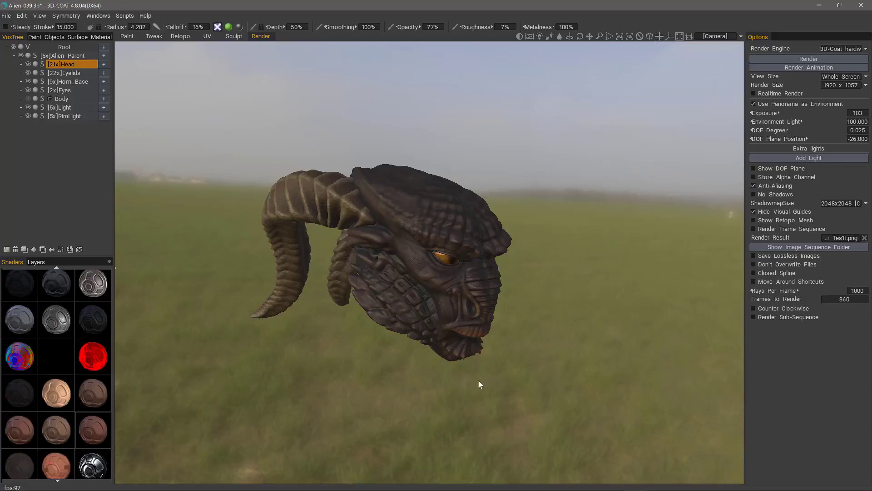
Step: Set the render result file to Render Test2.png in the RenderedImages folder
{"action": "left_click", "coordinate": [847, 237]}
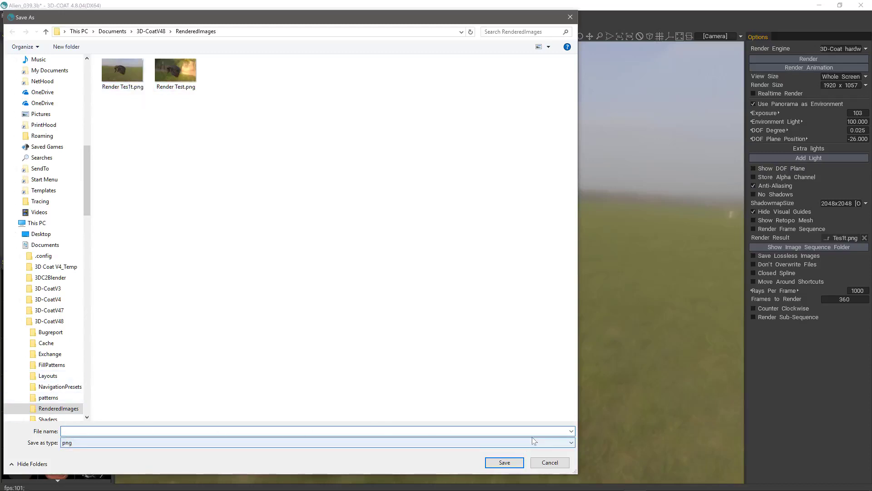
{"action": "left_click", "coordinate": [122, 72]}
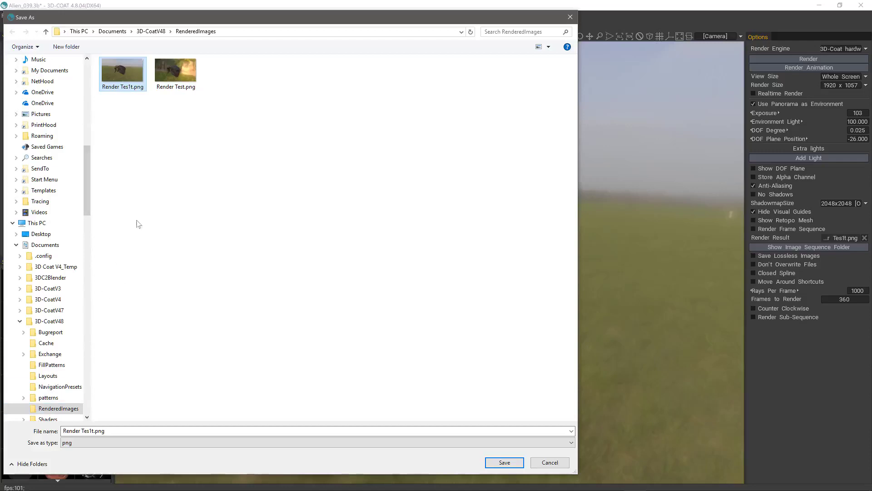
{"action": "left_click", "coordinate": [175, 71]}
{"action": "left_click", "coordinate": [90, 430]}
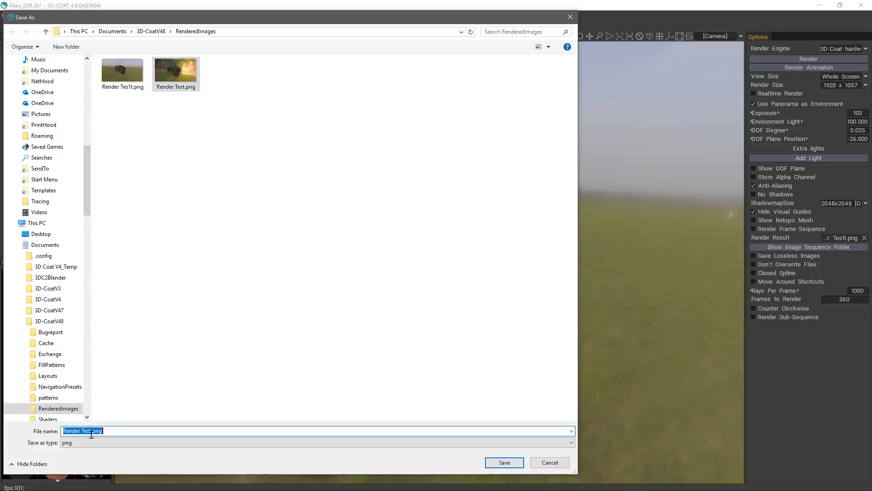
{"action": "left_click", "coordinate": [91, 430]}
{"action": "type", "text": "2"}
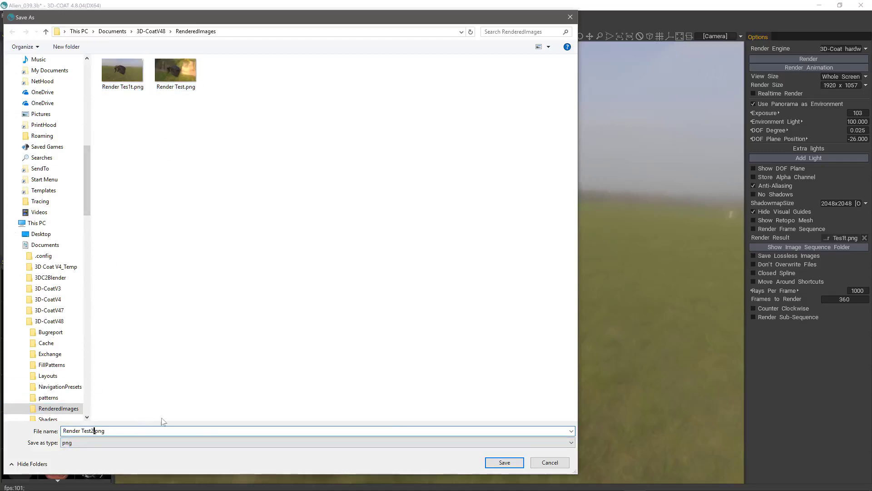
{"action": "left_click", "coordinate": [518, 461]}
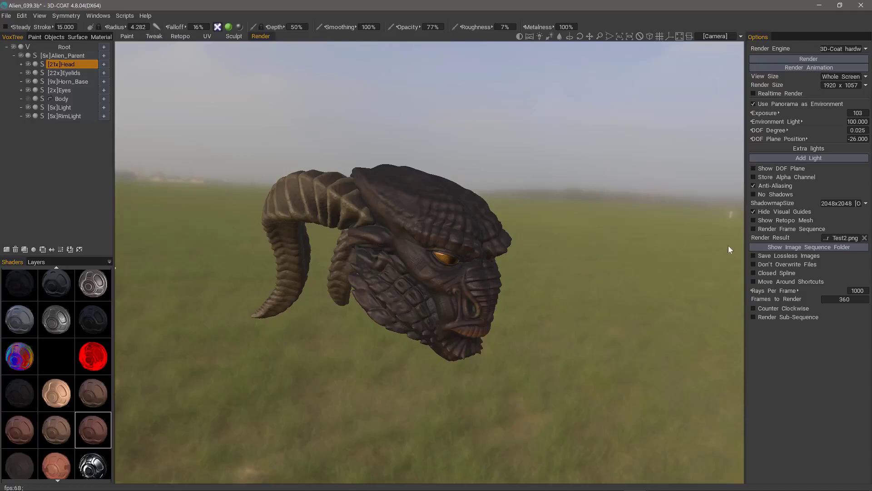
Step: Render the scene to Render Test2.png and check for the saved image in the RenderedImages folder
{"action": "left_click", "coordinate": [808, 59]}
{"action": "left_click", "coordinate": [838, 240]}
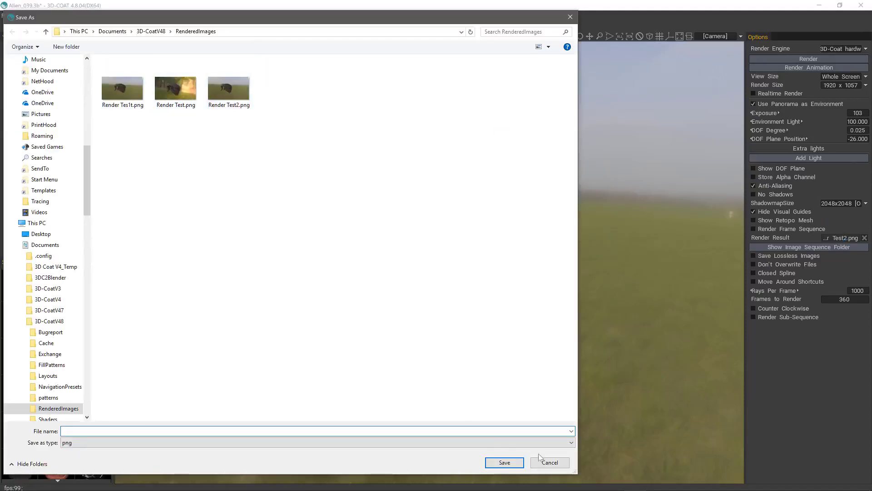
{"action": "left_click", "coordinate": [550, 462]}
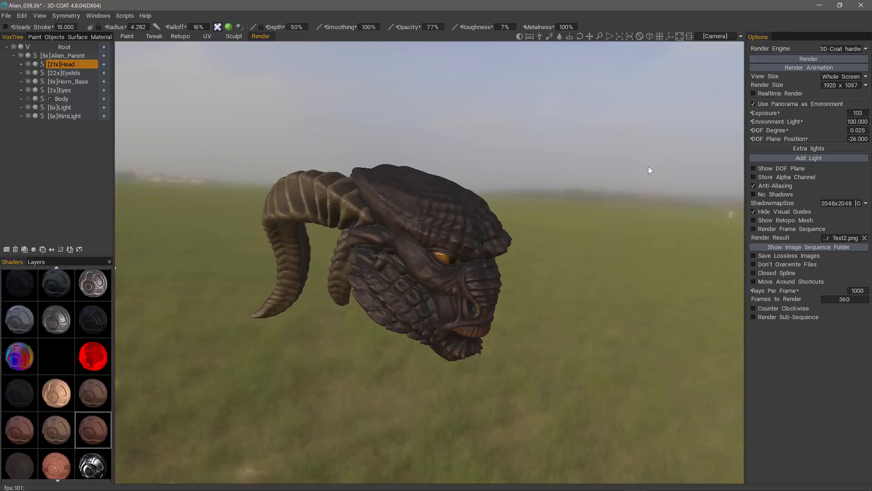
Step: Set the DOF plane position to -62 using the visible DOF plane, hide the plane, and turn on Realtime Render
{"action": "left_click", "coordinate": [756, 170]}
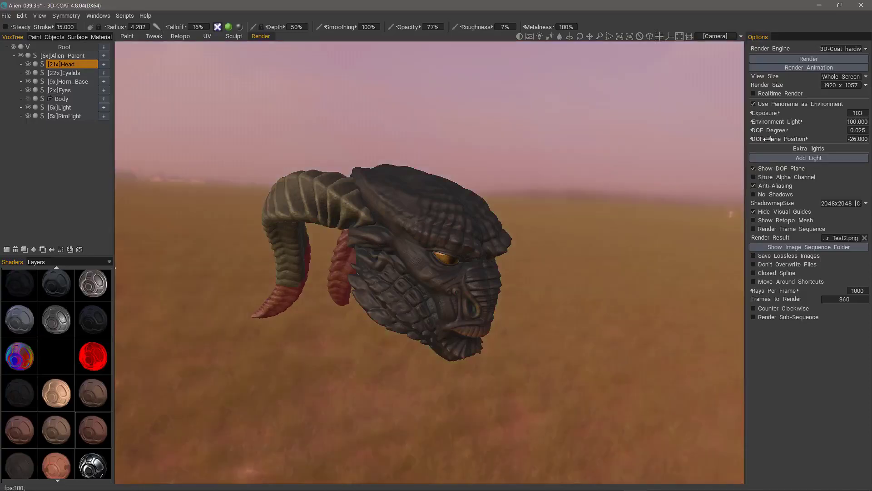
{"action": "mouse_move", "coordinate": [770, 139]}
{"action": "left_mouse_down"}
{"action": "mouse_move", "coordinate": [780, 140]}
{"action": "mouse_move", "coordinate": [765, 138]}
{"action": "left_mouse_up"}
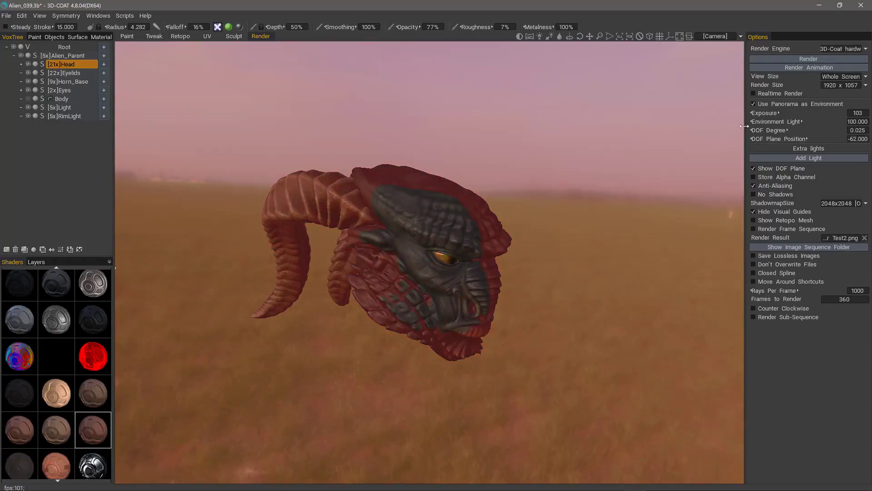
{"action": "left_click", "coordinate": [754, 168]}
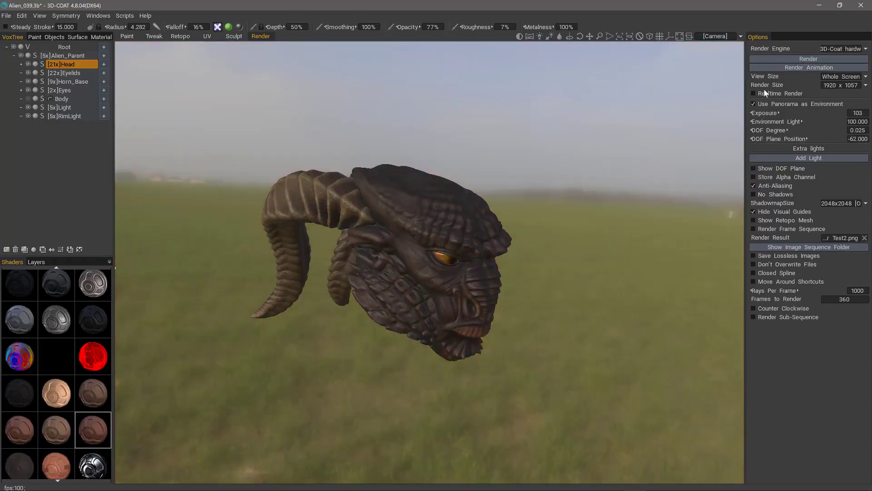
{"action": "left_click", "coordinate": [753, 93]}
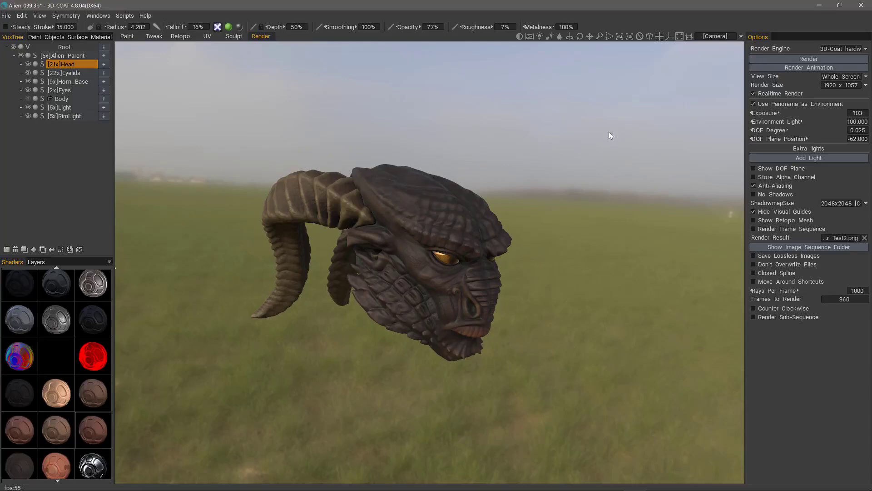
Step: Assign the Skin shader to the Eyelids volume
{"action": "left_click", "coordinate": [69, 73]}
{"action": "left_click", "coordinate": [92, 436]}
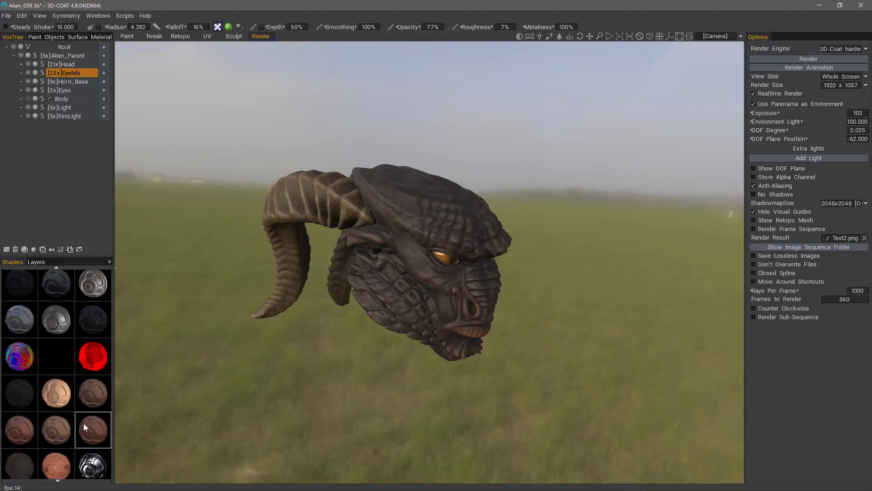
{"action": "left_click", "coordinate": [53, 400]}
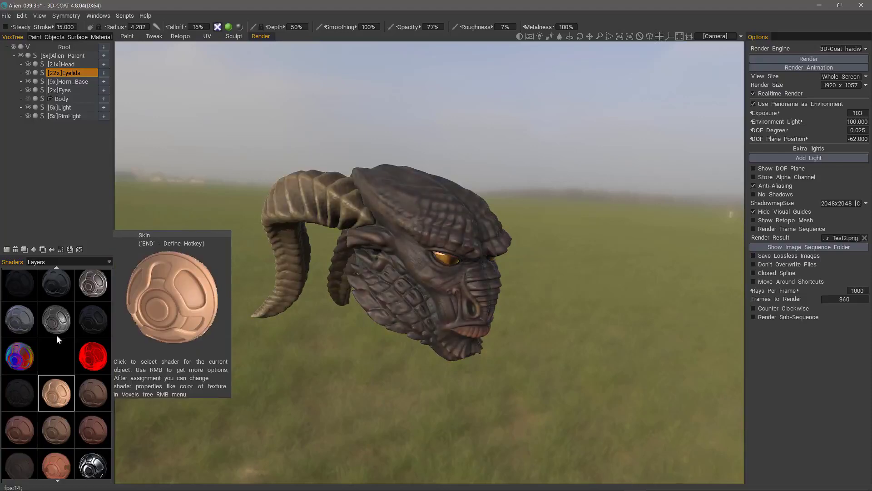
Step: Assign the Skin shader to the Head volume and turn off Realtime Render
{"action": "left_click", "coordinate": [73, 65]}
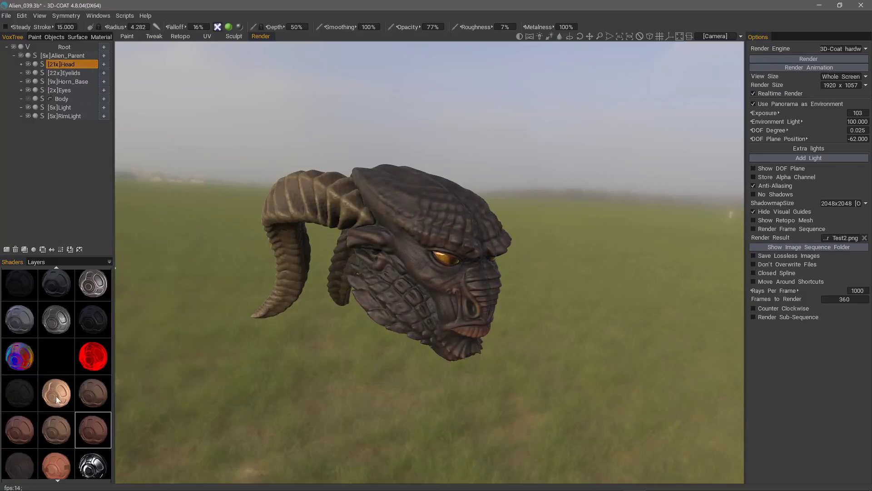
{"action": "left_click", "coordinate": [88, 403]}
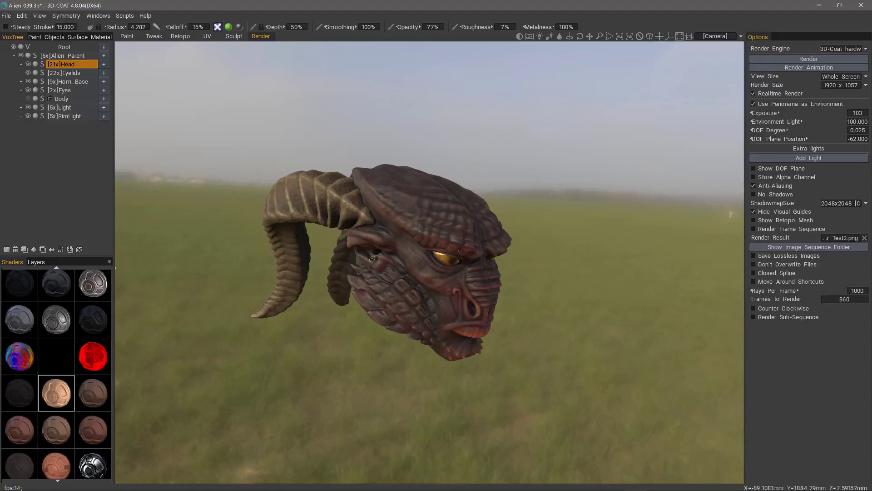
{"action": "left_click", "coordinate": [754, 94]}
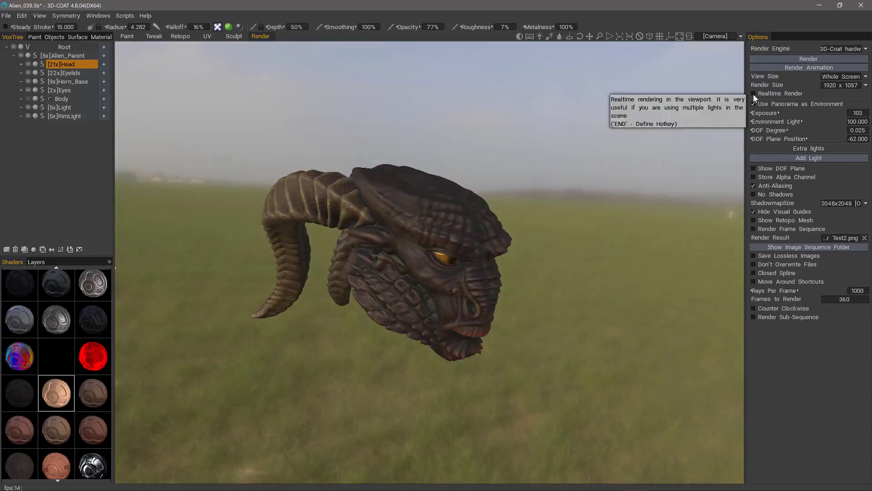
Step: Set the SSS degree to 0.5 in the Head volume's current shader settings and briefly preview it with Realtime Render
{"action": "right_click", "coordinate": [62, 399]}
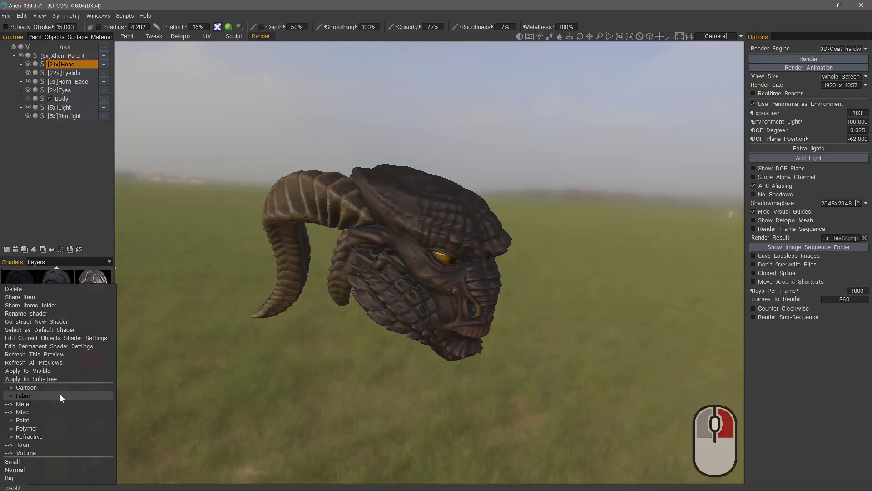
{"action": "left_click", "coordinate": [73, 339]}
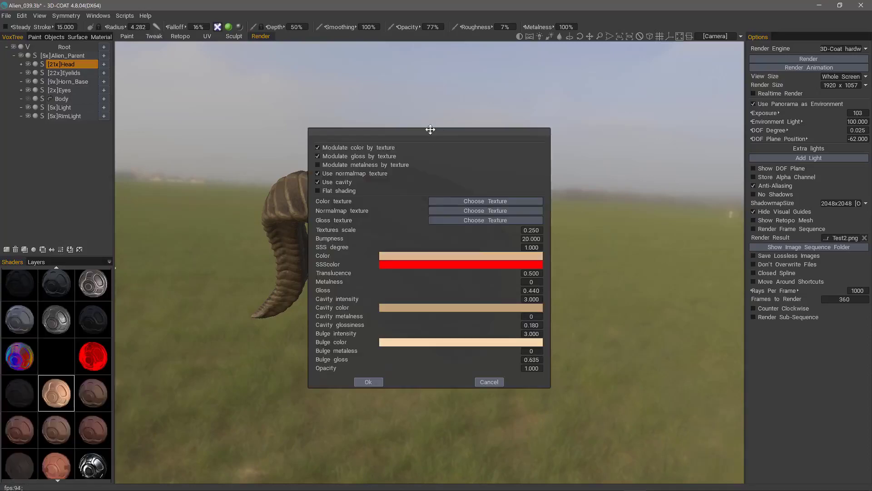
{"action": "left_click_drag", "start_coordinate": [430, 131], "coordinate": [668, 123]}
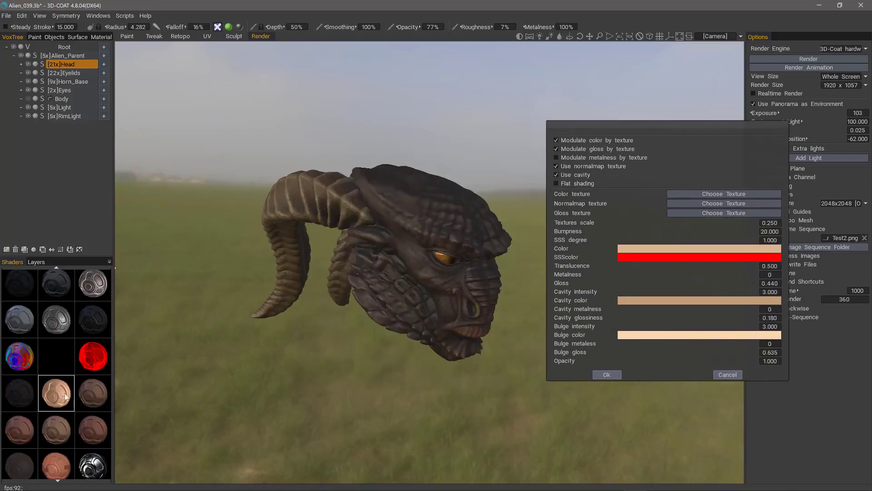
{"action": "left_click", "coordinate": [769, 240]}
{"action": "type", "text": "0.5"}
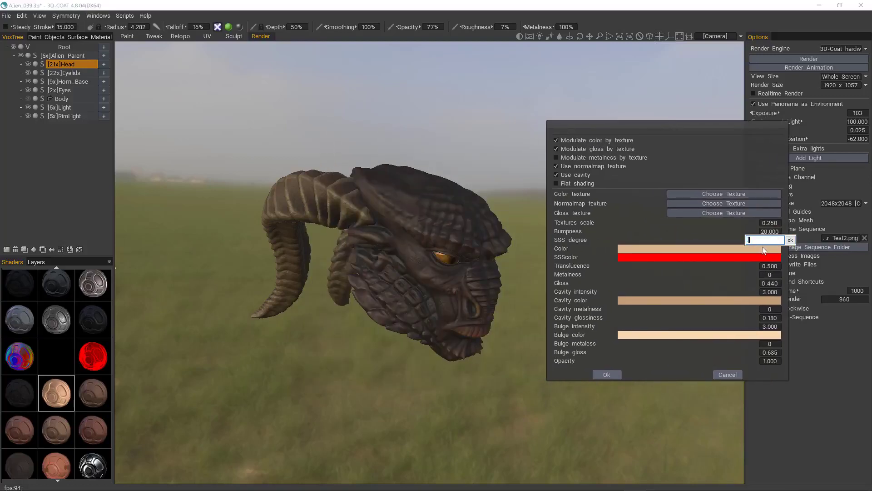
{"action": "key", "text": "Return"}
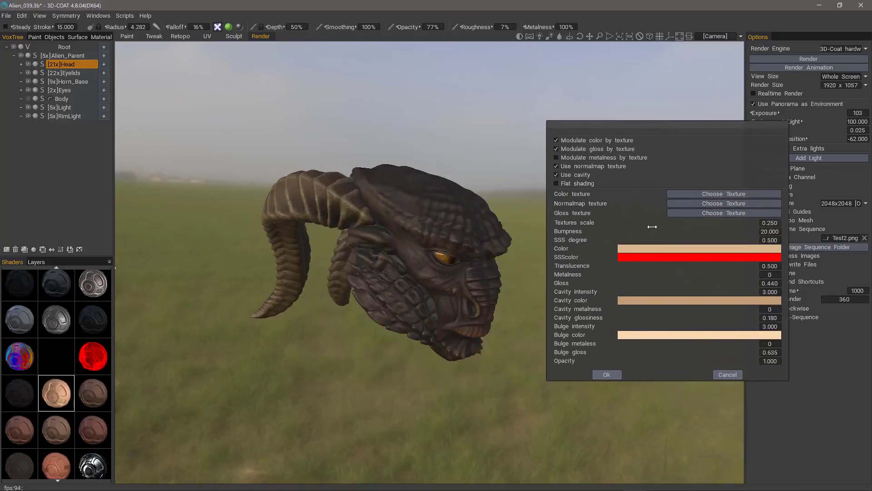
{"action": "left_click", "coordinate": [607, 374]}
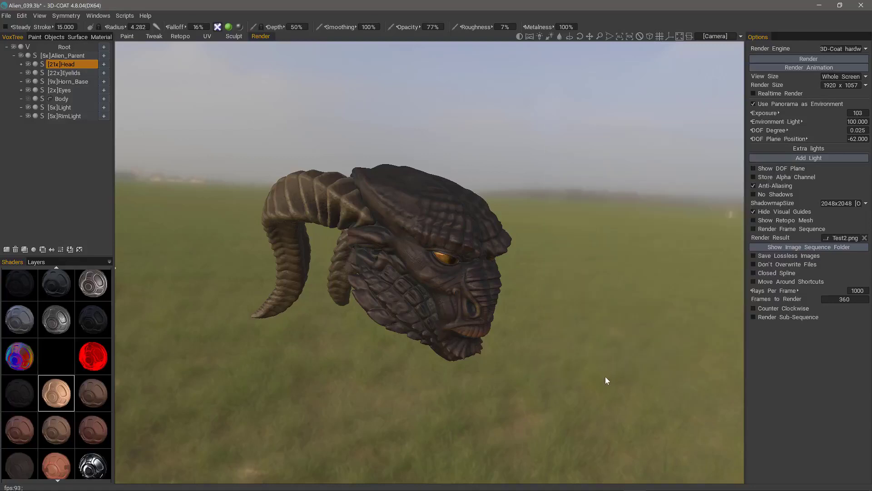
{"action": "left_click", "coordinate": [754, 94]}
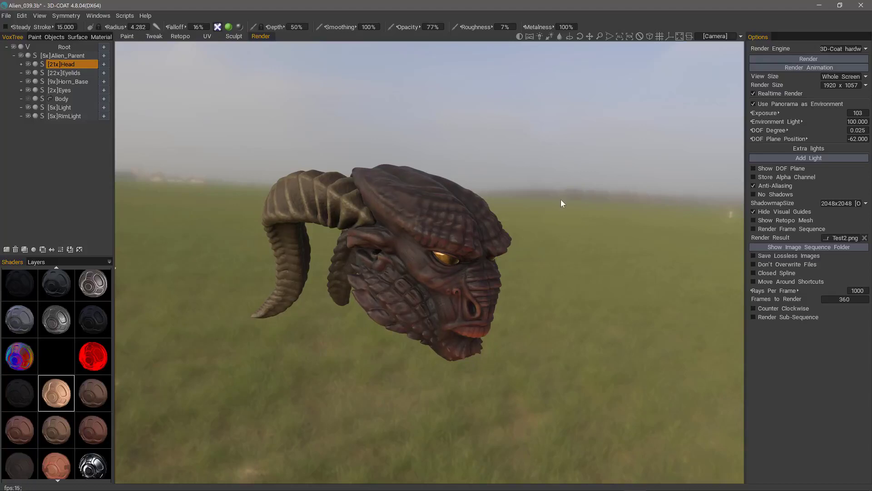
{"action": "left_click", "coordinate": [754, 94]}
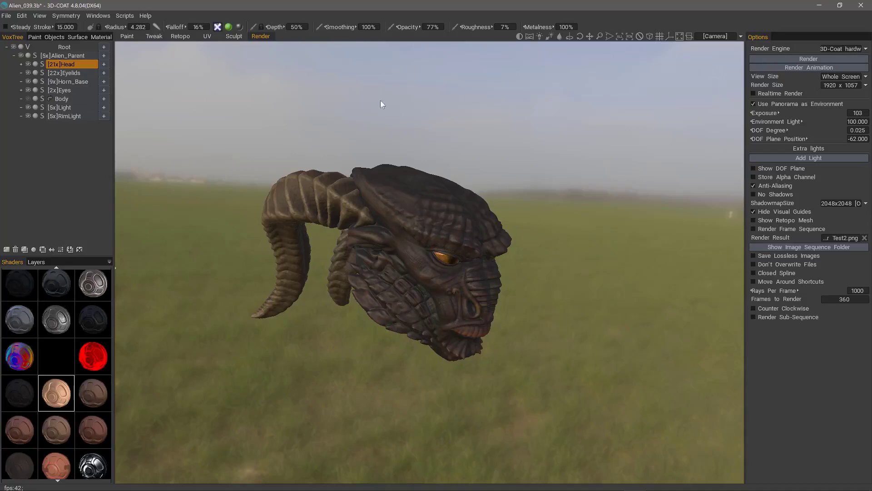
Step: In the Sculpt room, turn on Cast Shadows to preview the head's shading and turn the option off again
{"action": "left_click", "coordinate": [234, 37]}
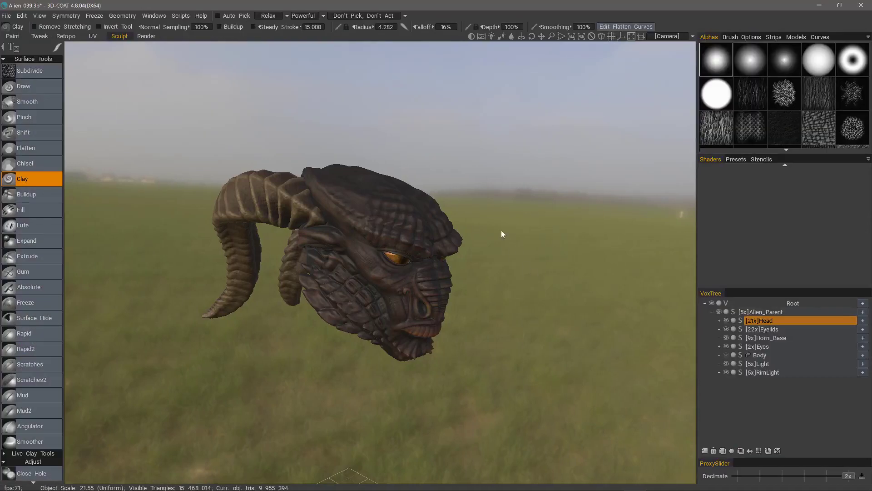
{"action": "left_click", "coordinate": [122, 16]}
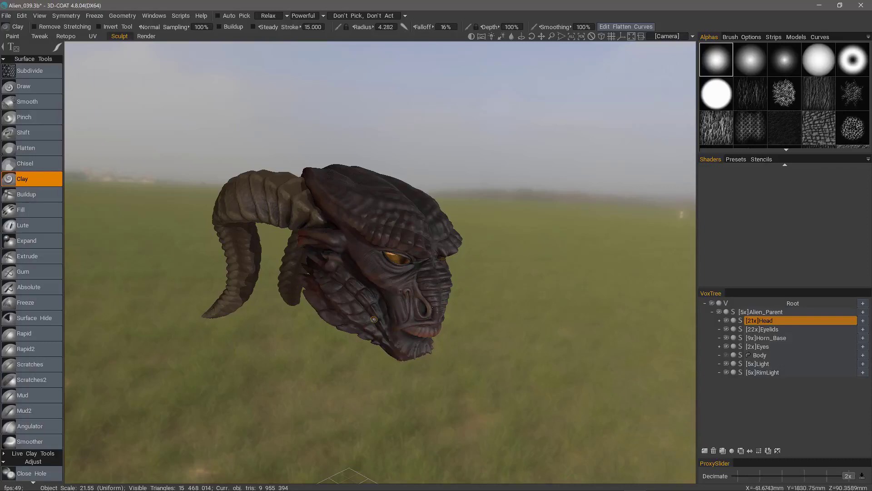
{"action": "left_click", "coordinate": [123, 16]}
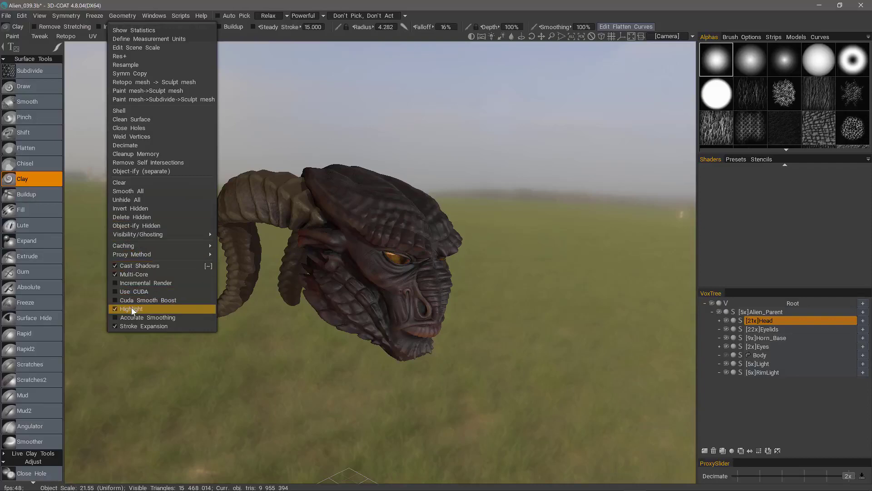
{"action": "left_click", "coordinate": [131, 267]}
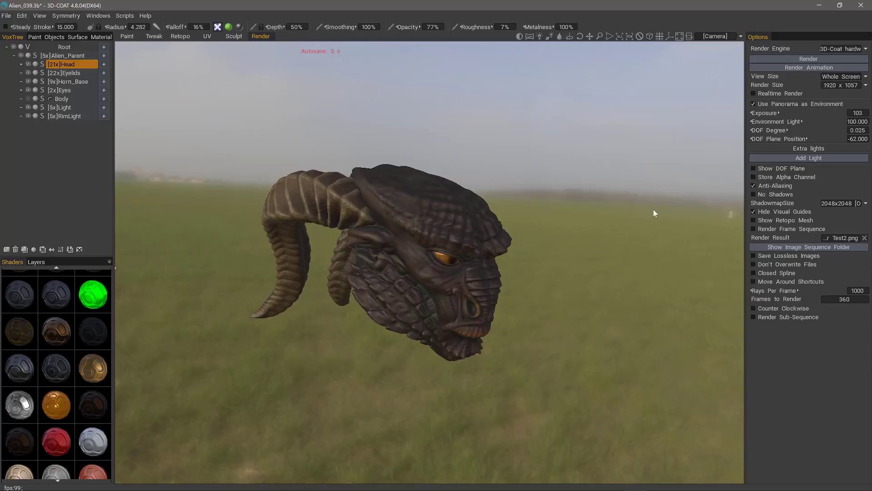
Step: Turn on Realtime Render in the Render room to view the head with subsurface scattering
{"action": "left_click", "coordinate": [753, 94]}
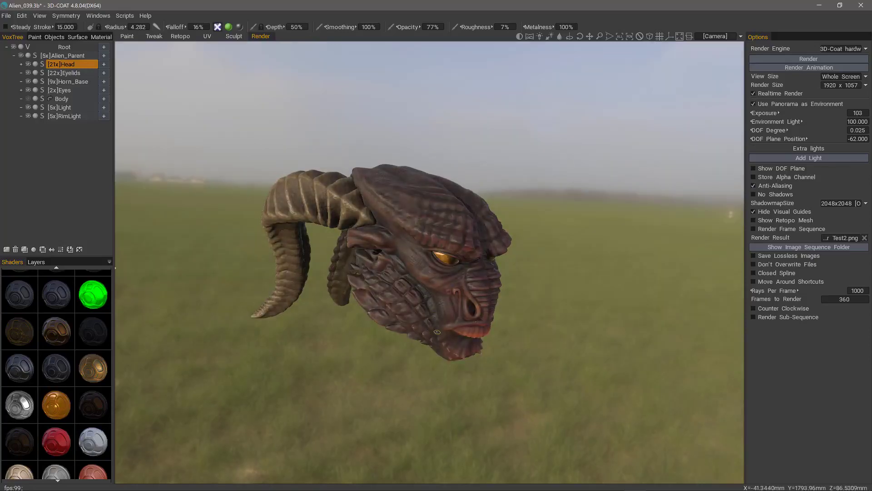